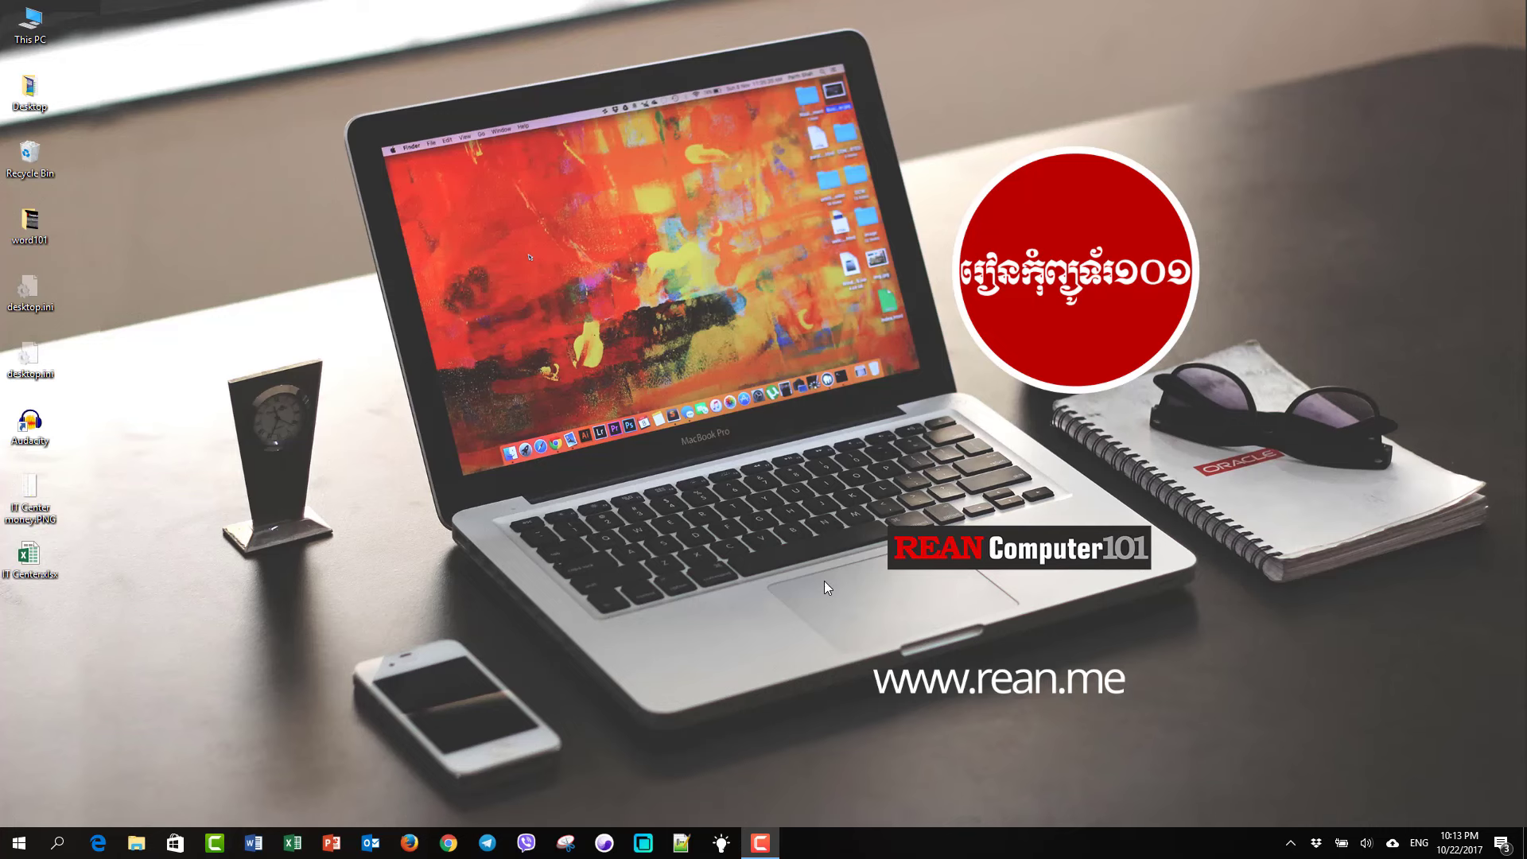
Launch Word 2016 from the Windows taskbar.
left_click(255, 848)
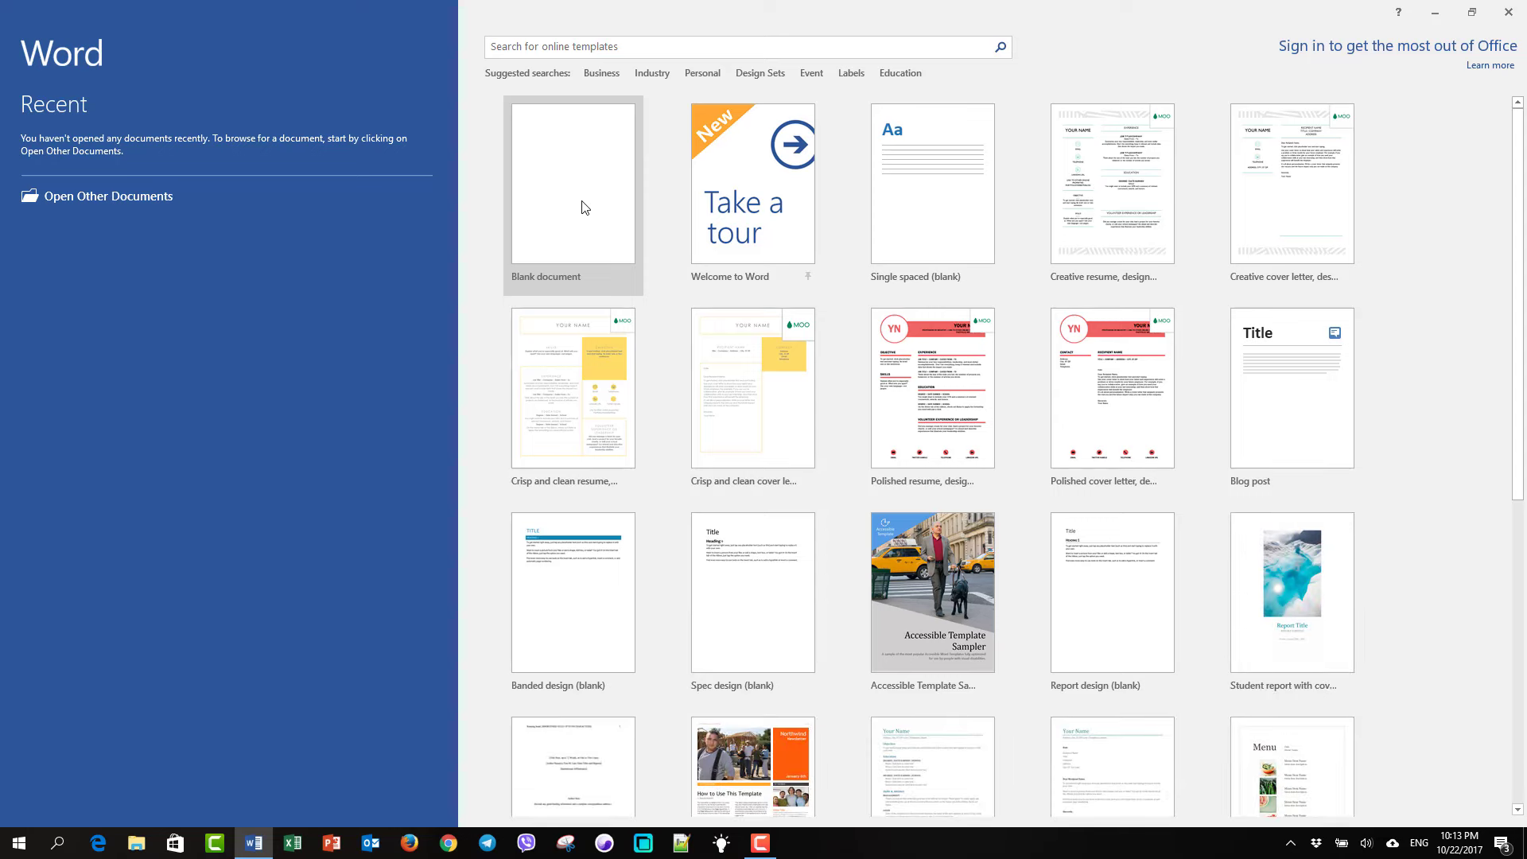
Create a new blank document, Document1, from the Word start screen.
left_click(579, 239)
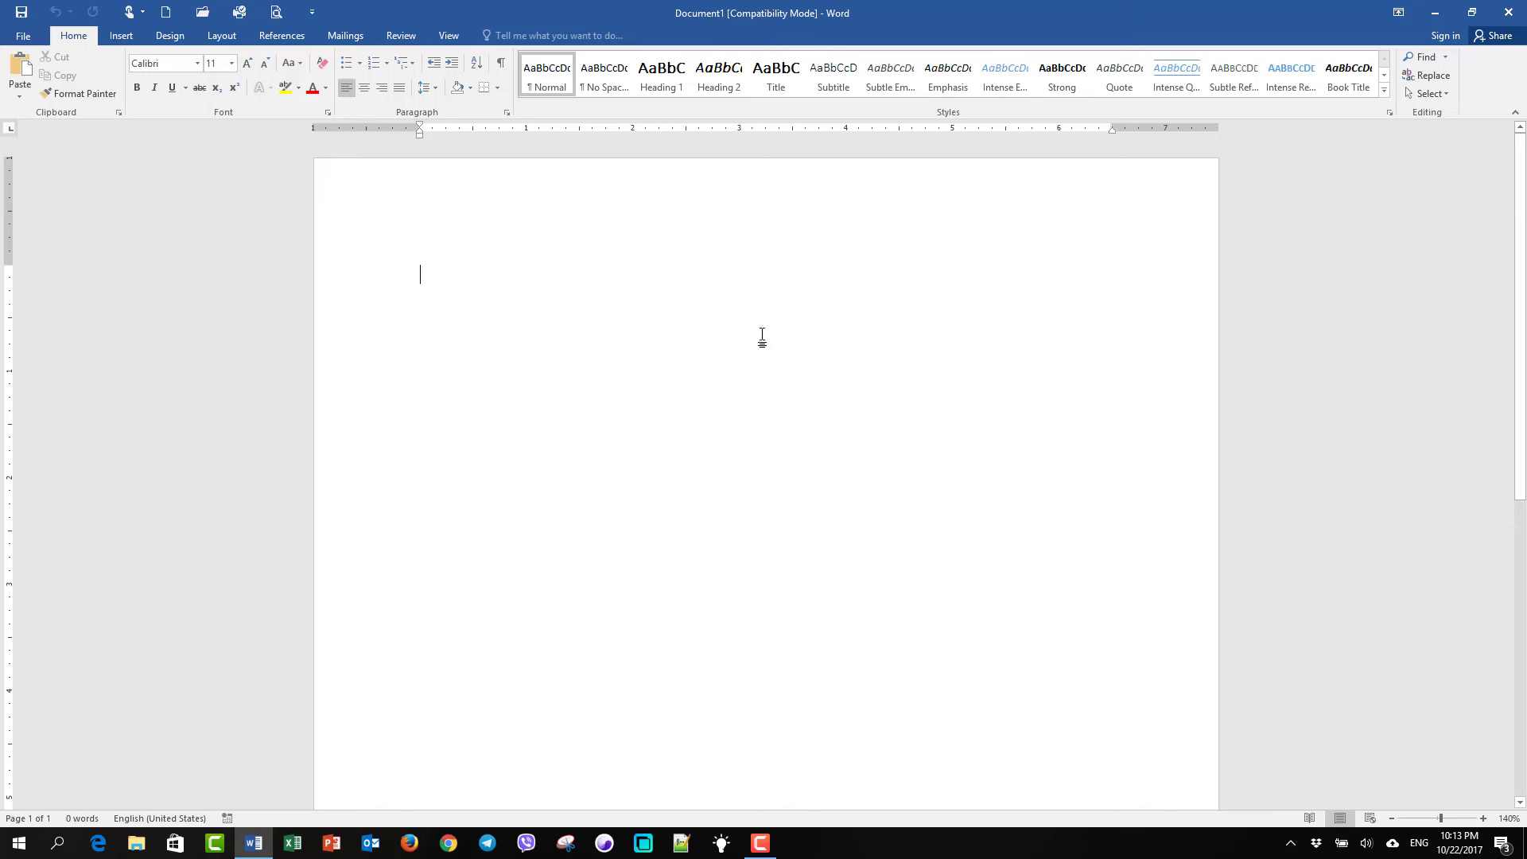
scroll(768, 429, "down", 3)
scroll(764, 432, "up", 3)
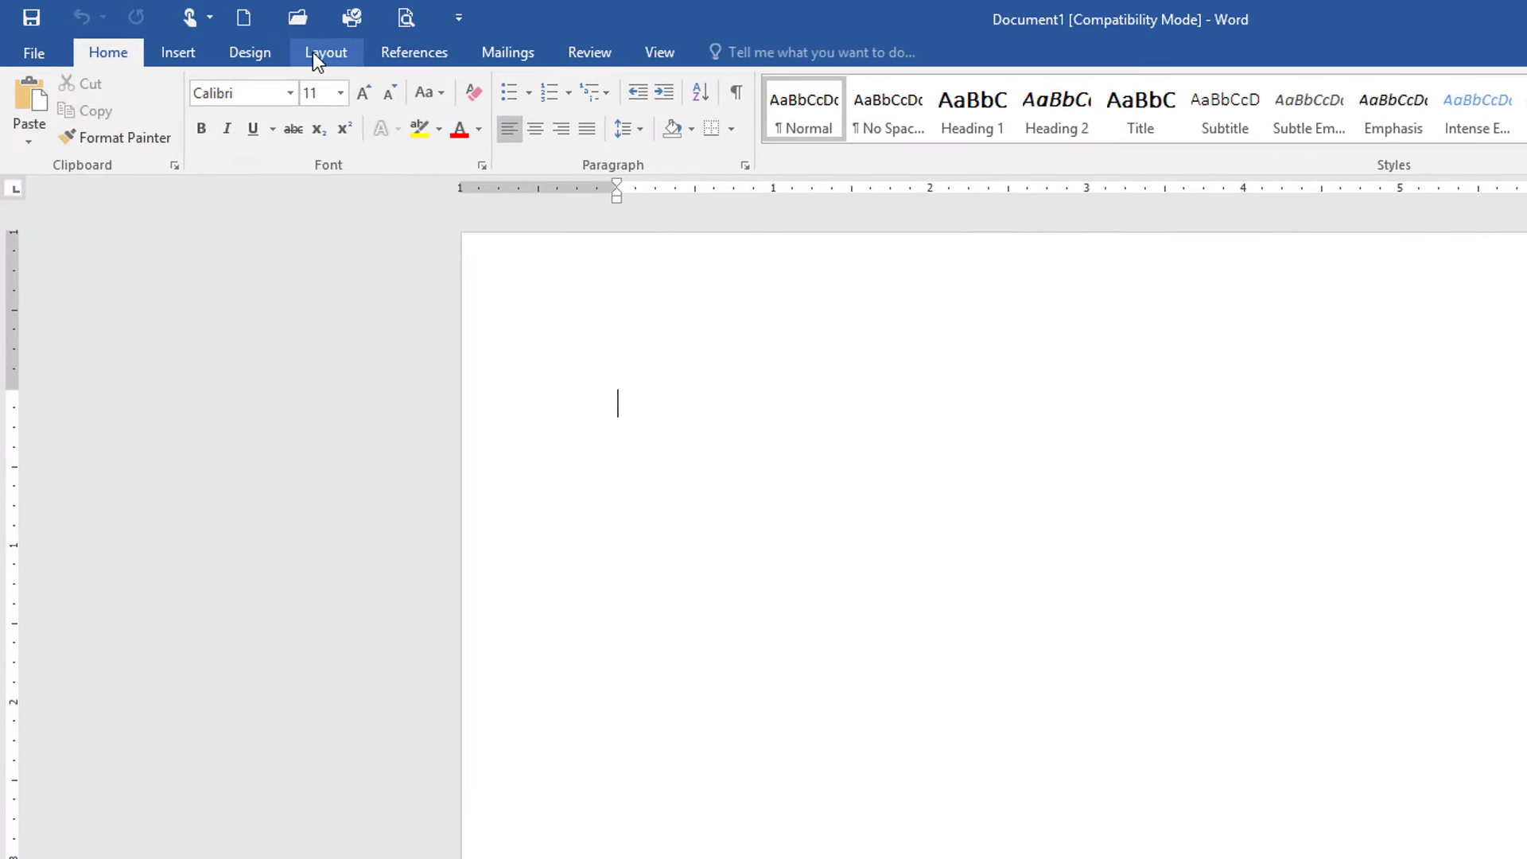
Set the page size to A4 (8.27" x 11.69") from the Layout tab.
left_click(321, 52)
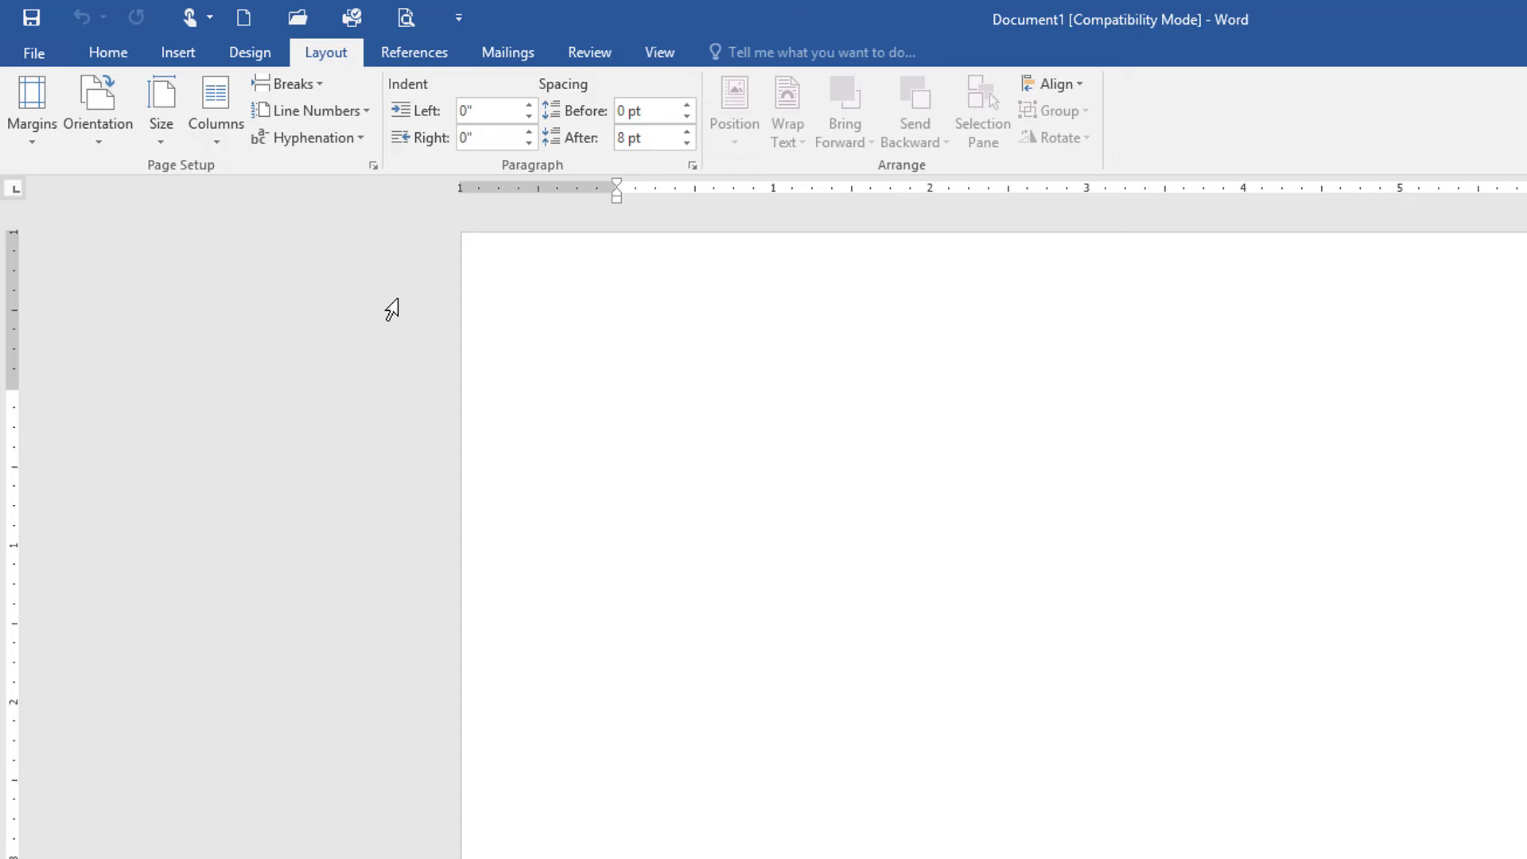
left_click(163, 142)
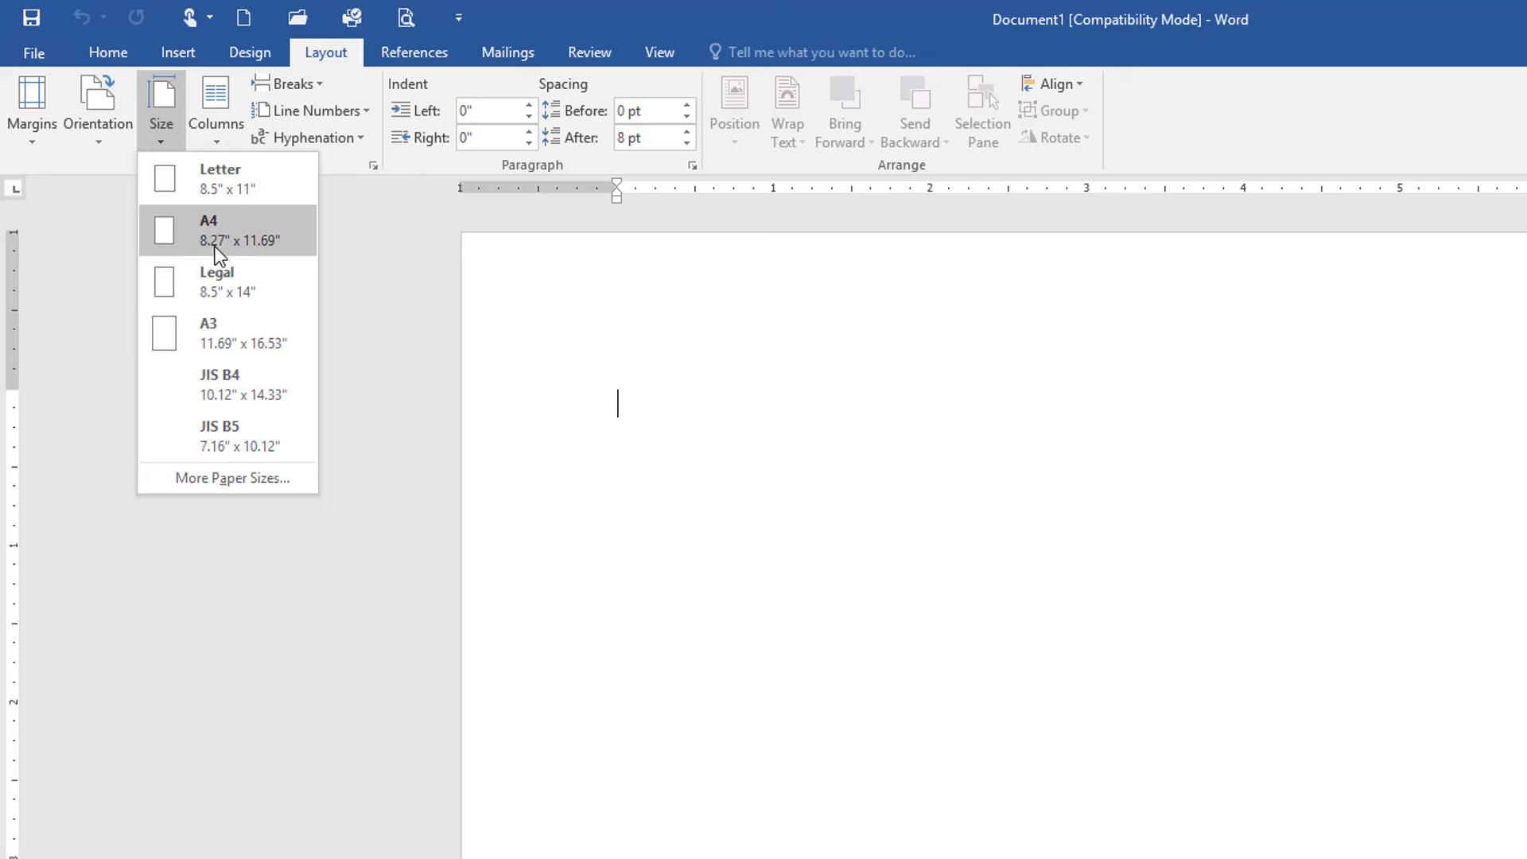
left_click(260, 235)
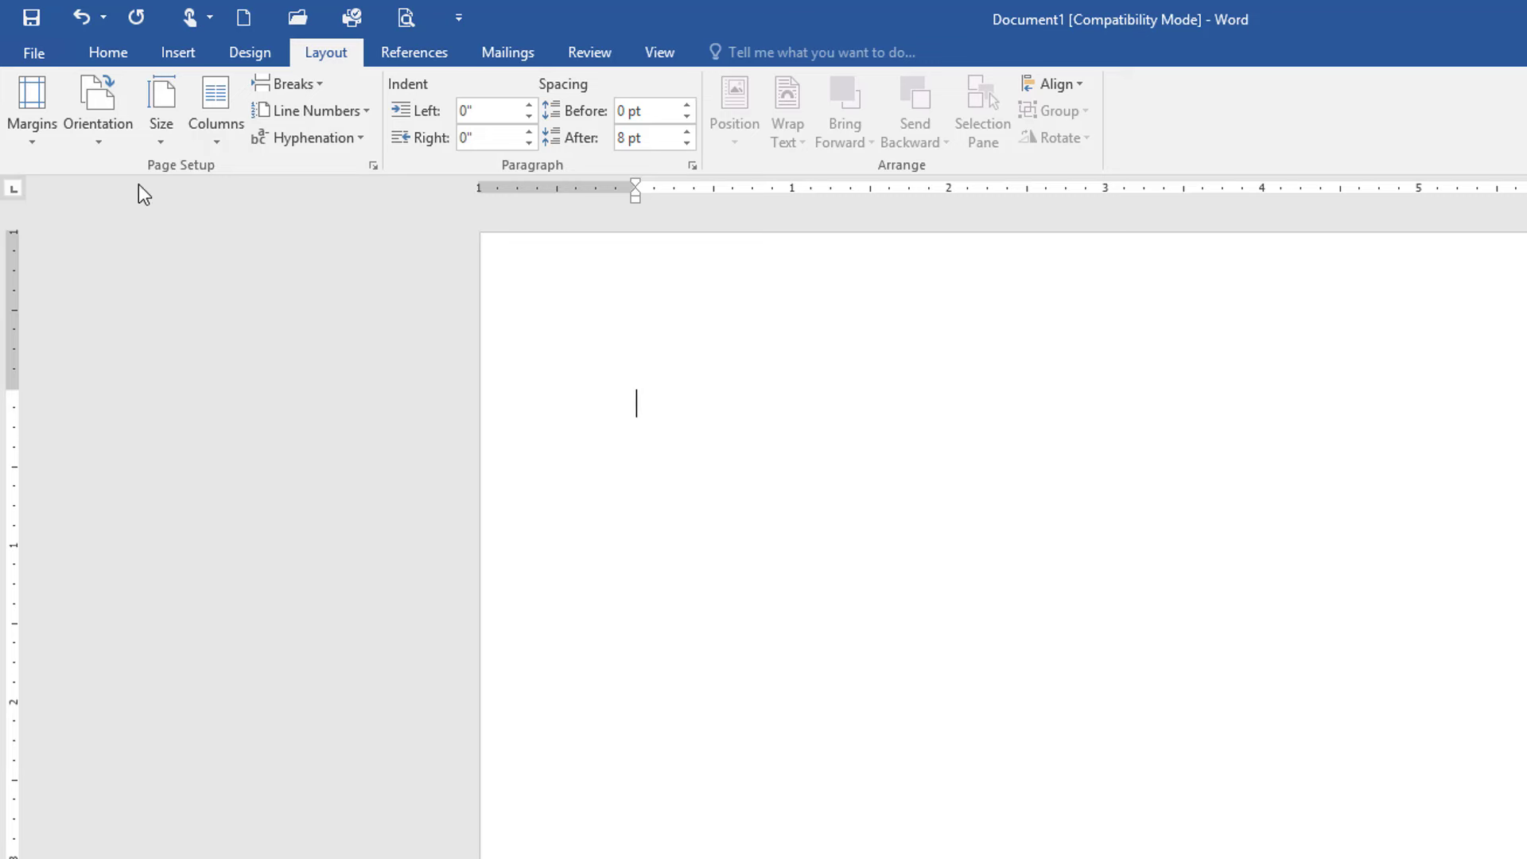
Switch the page to landscape, back to portrait, then show the margin presets.
left_click(102, 140)
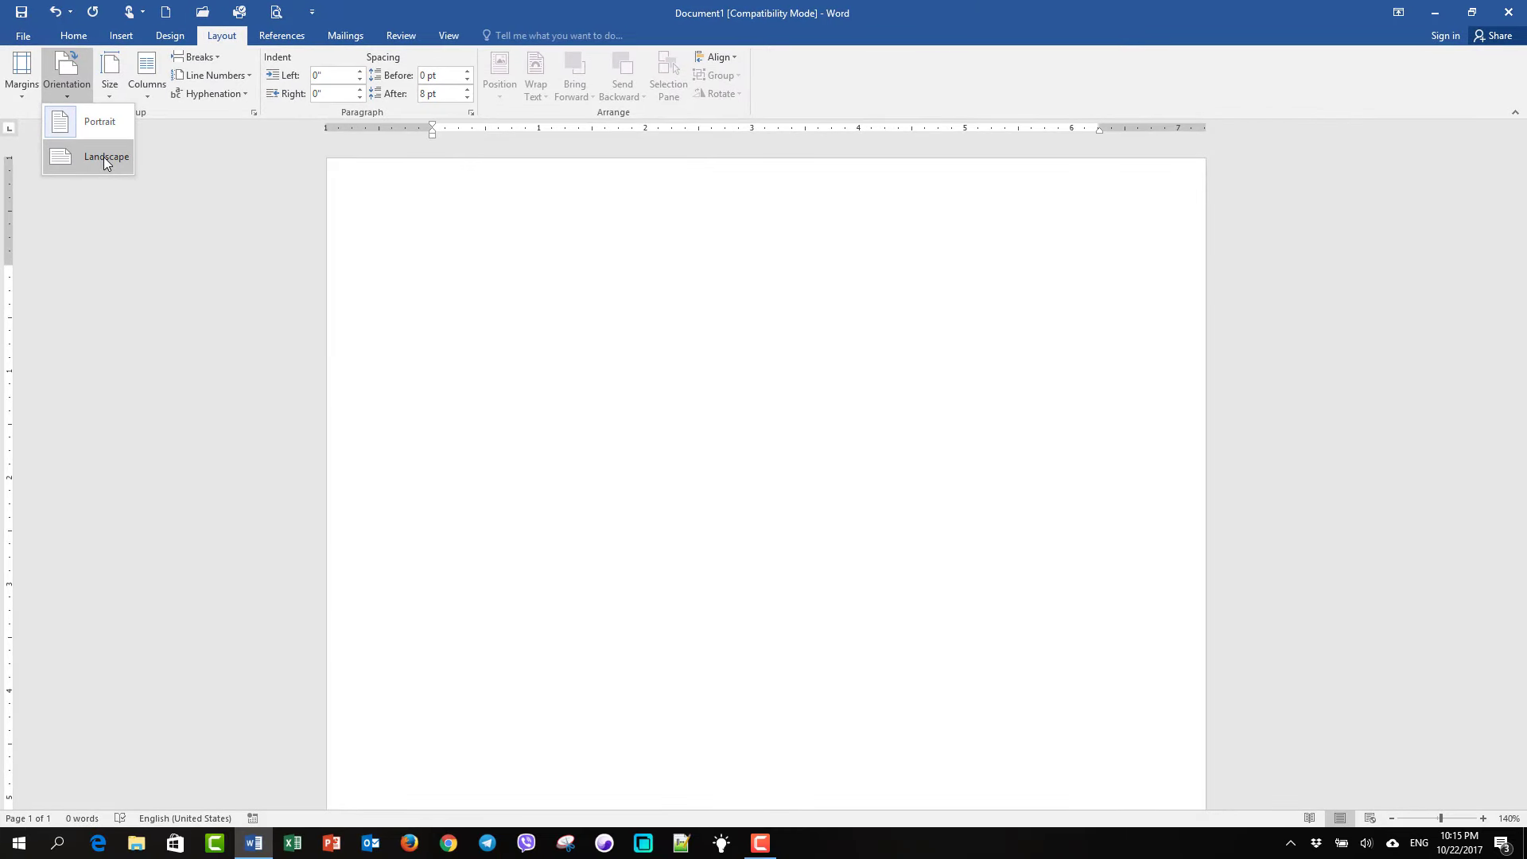
left_click(151, 230)
scroll(665, 591, "down", 4, "ctrl")
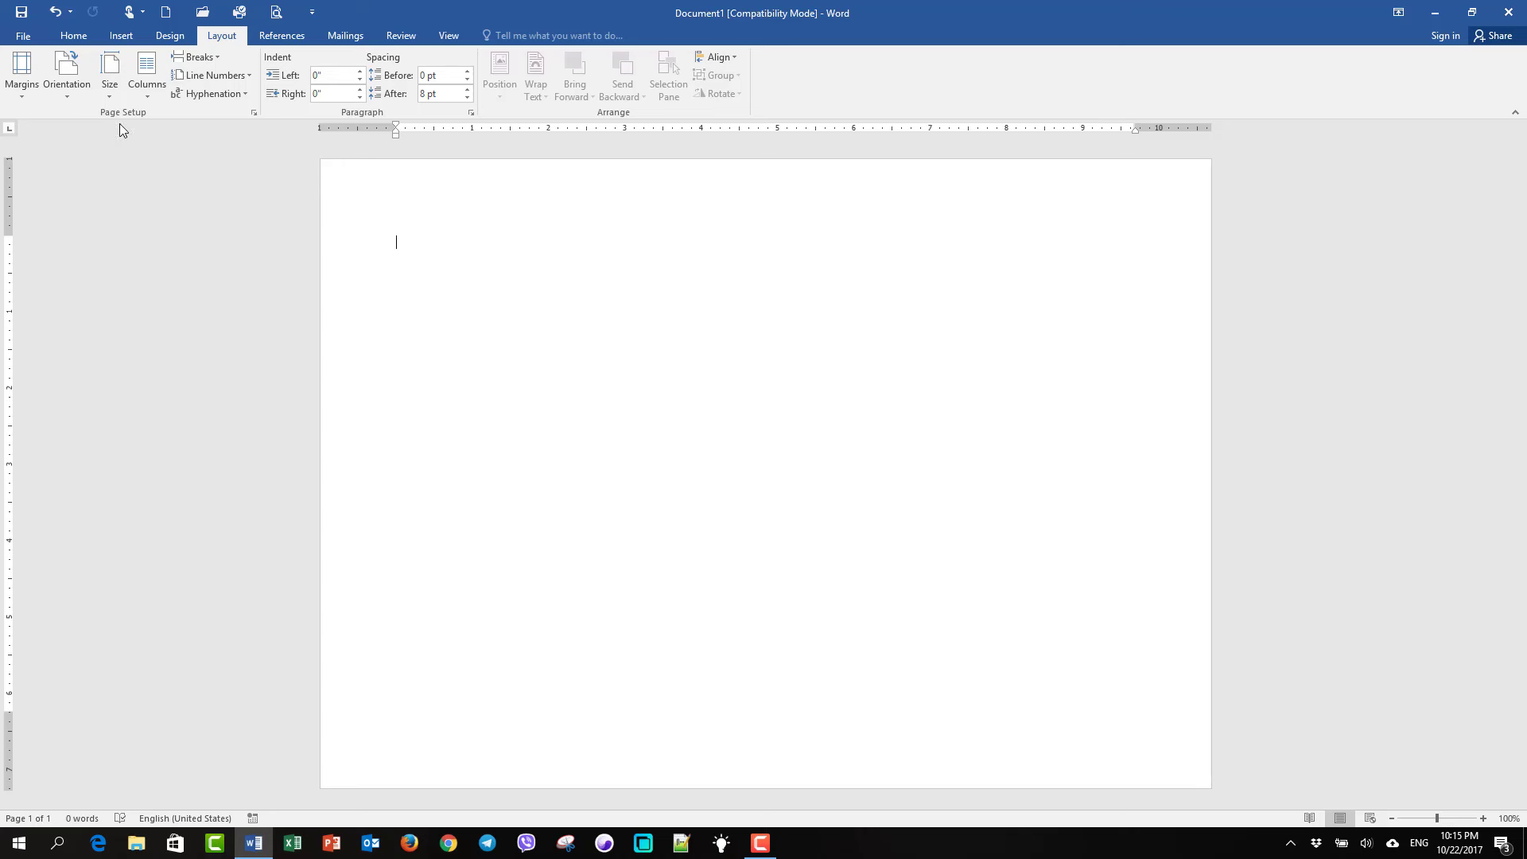
left_click(73, 93)
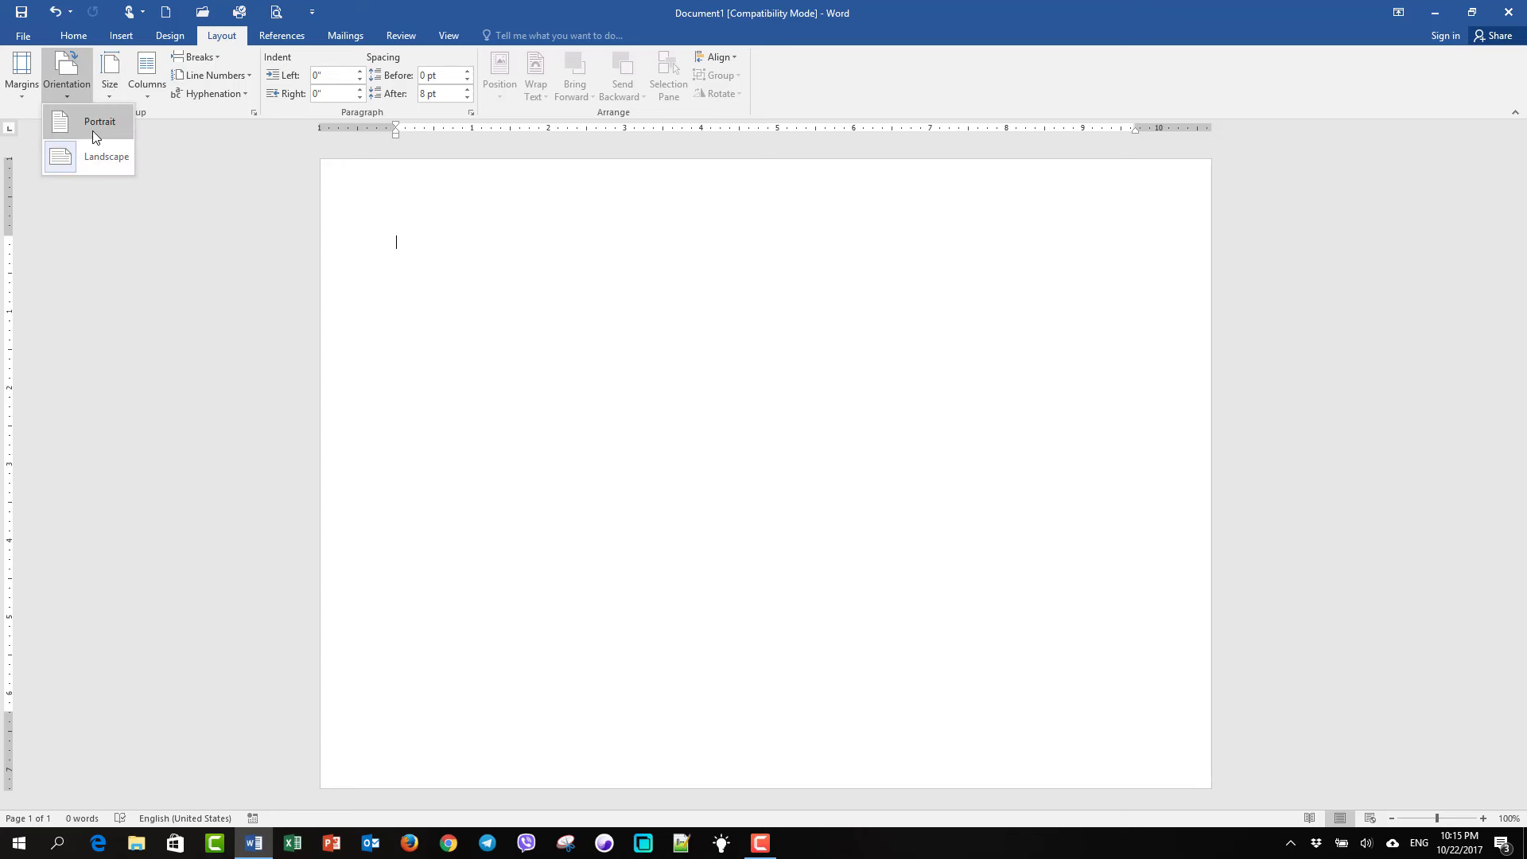
left_click(97, 124)
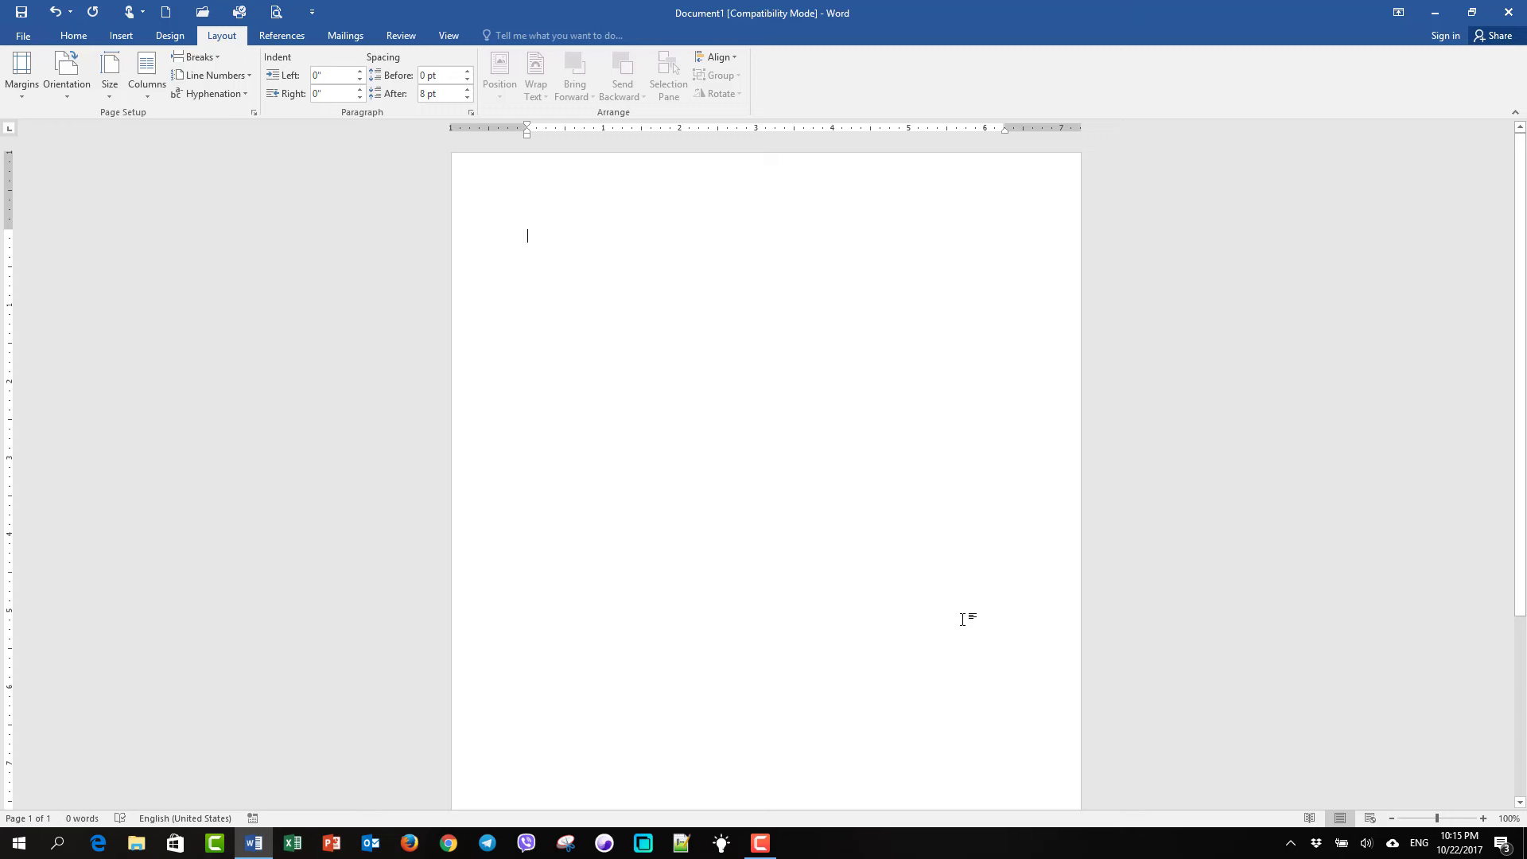
scroll(958, 621, "down", 1)
scroll(962, 616, "up", 1)
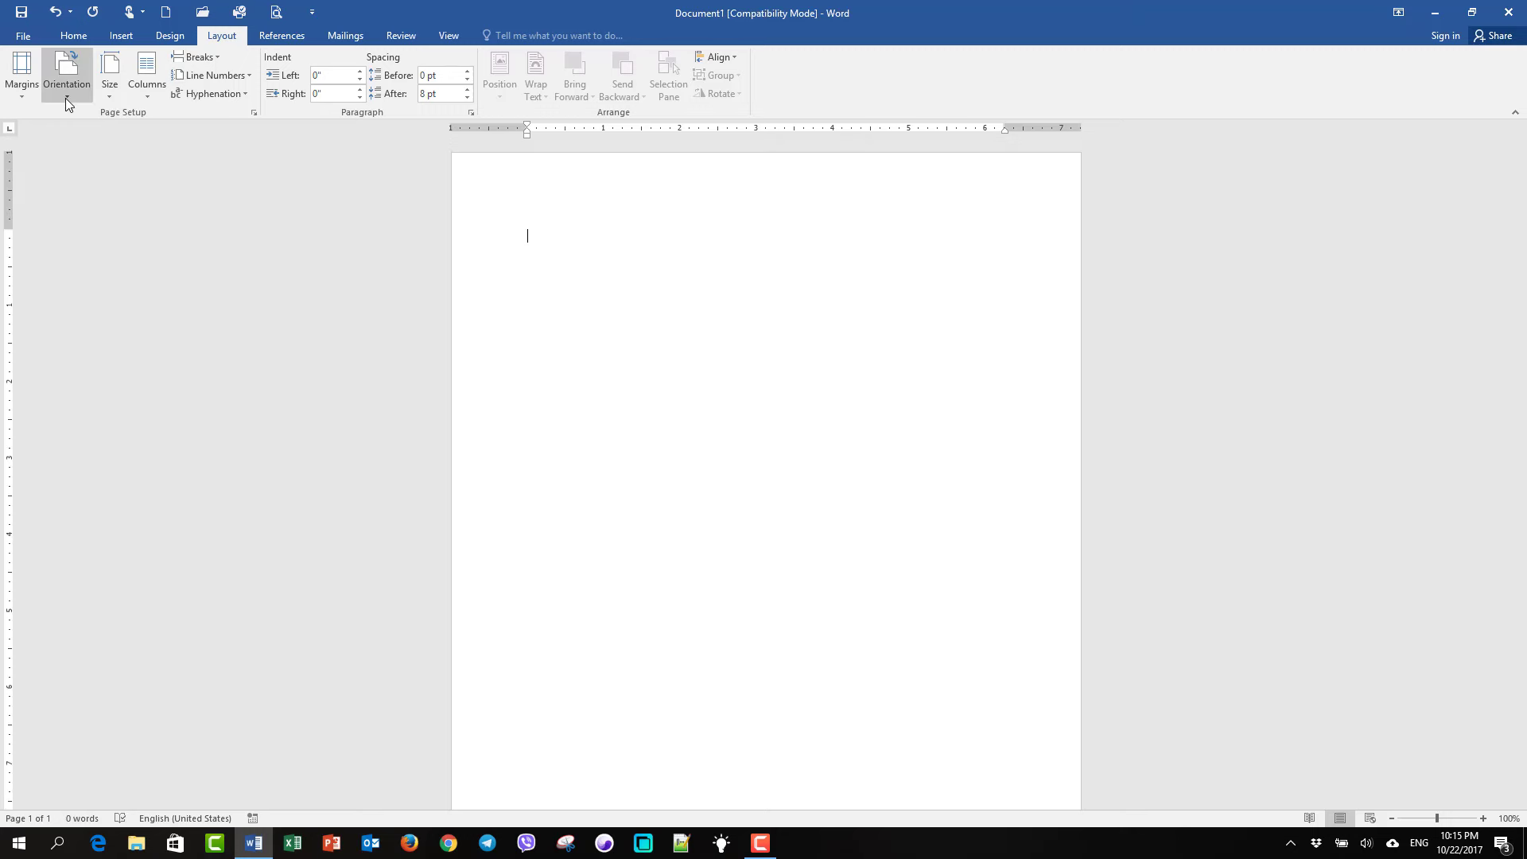
left_click(27, 98)
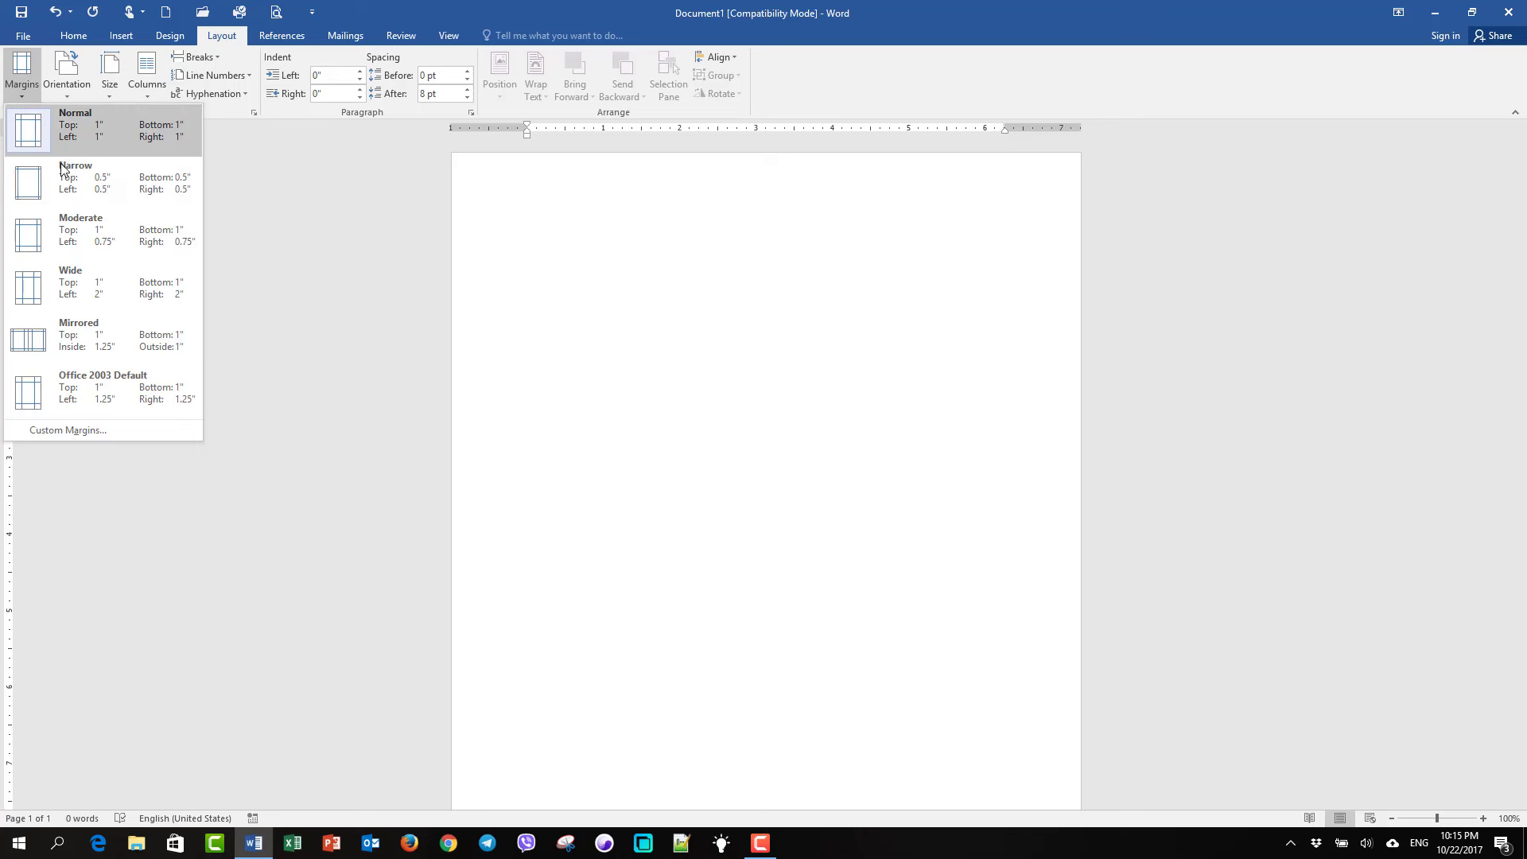
Apply Narrow margins, then switch to Office 2003 Default margins (1" top/bottom, 1.25" sides).
left_click(126, 194)
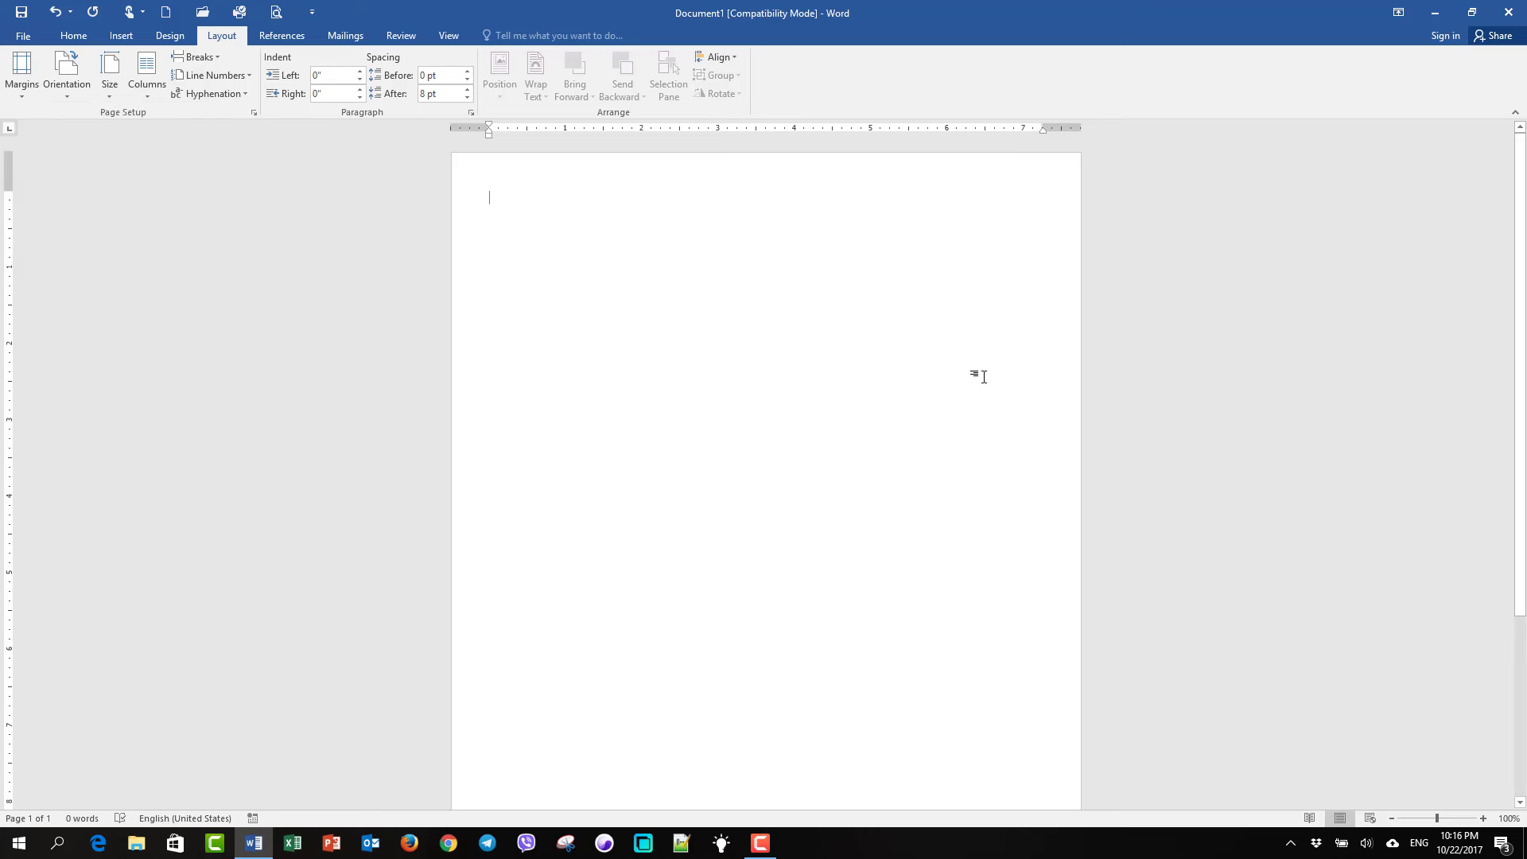
left_click(21, 73)
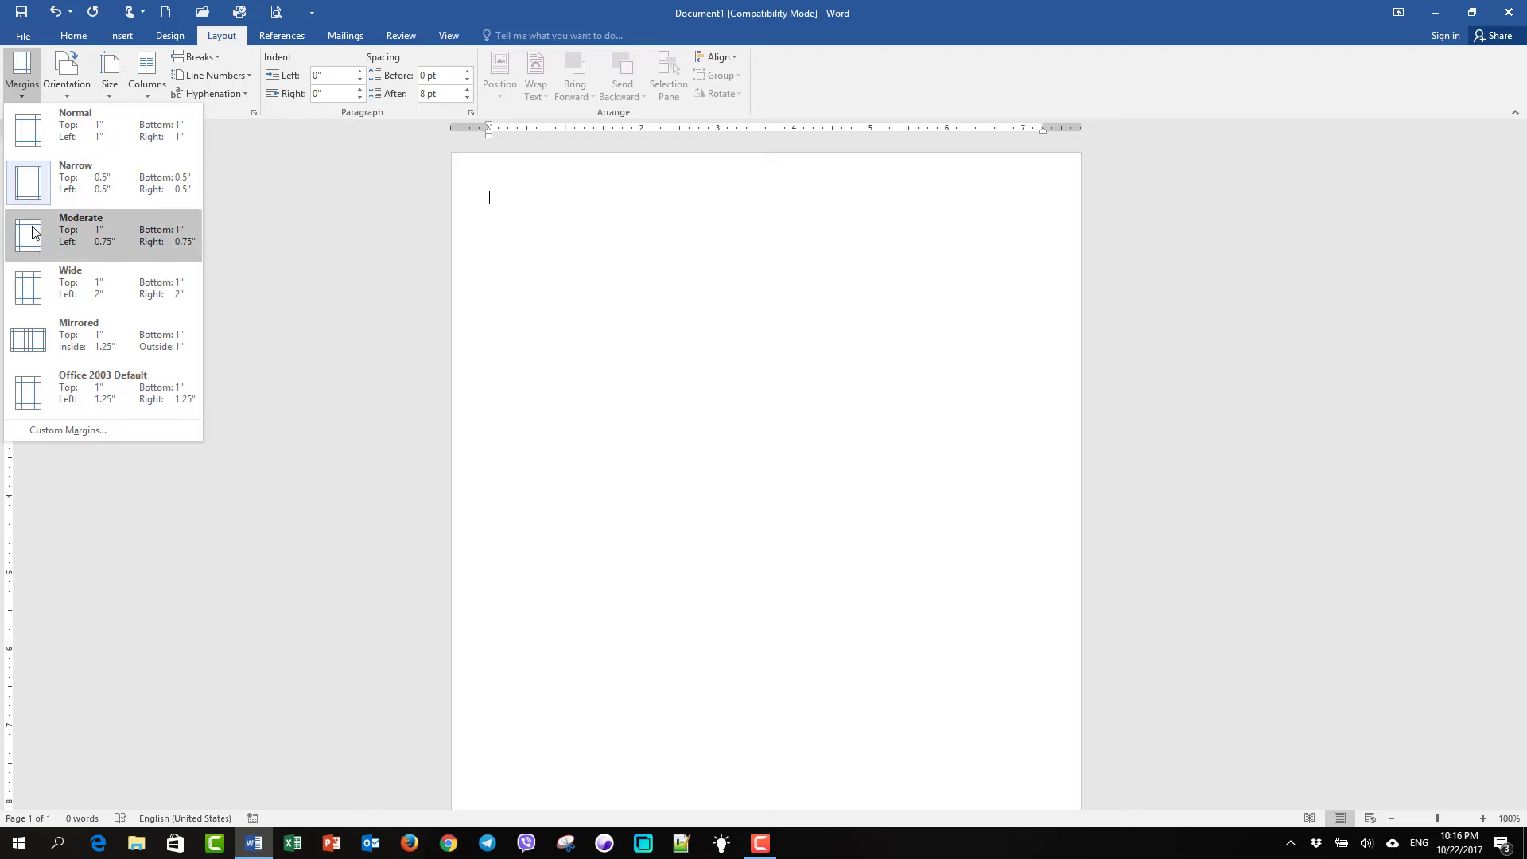
left_click(139, 389)
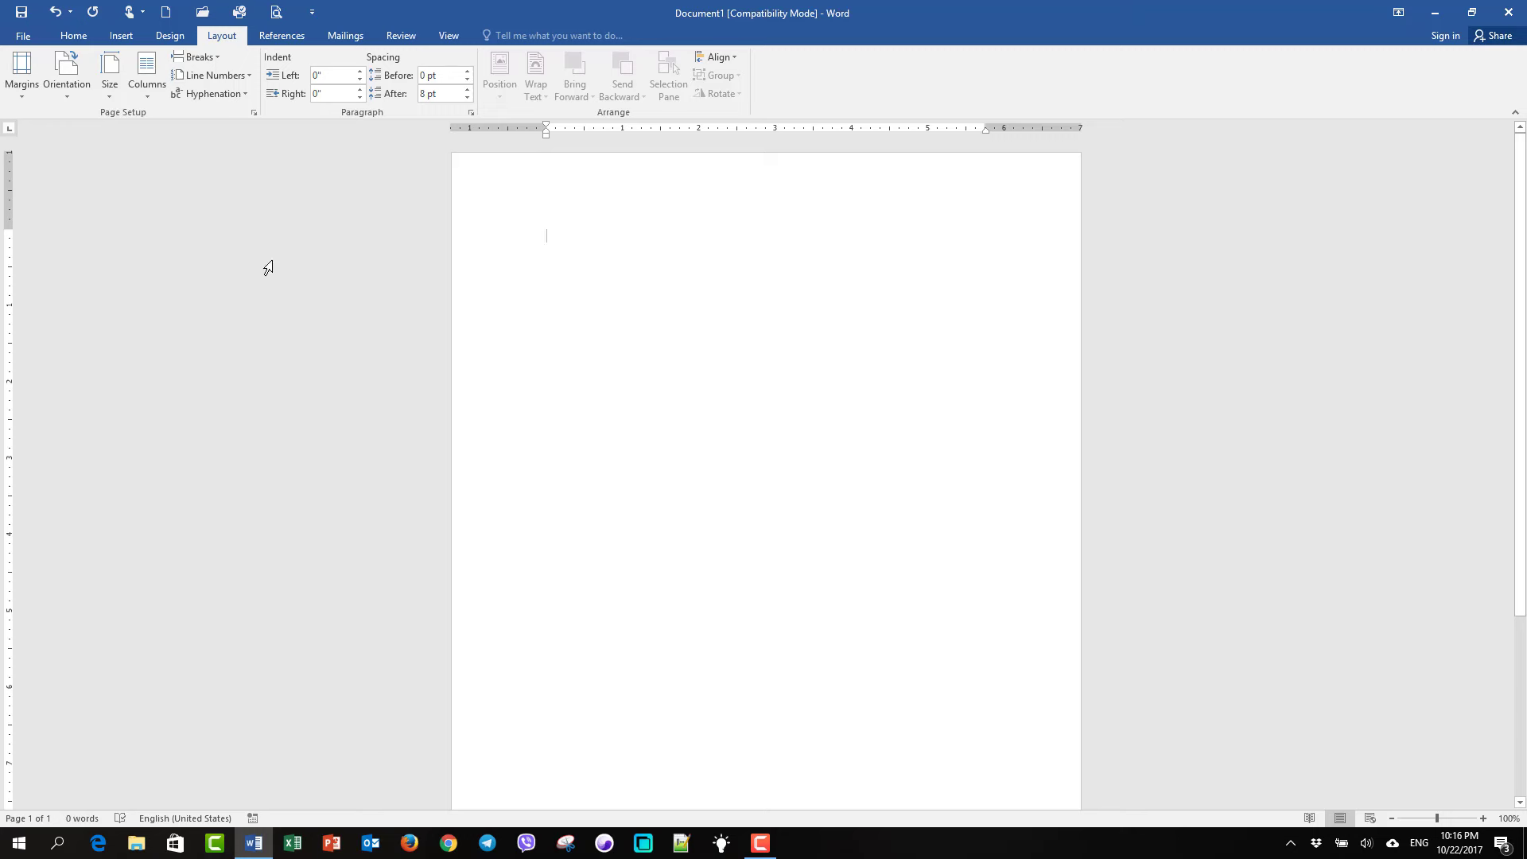
left_click(28, 97)
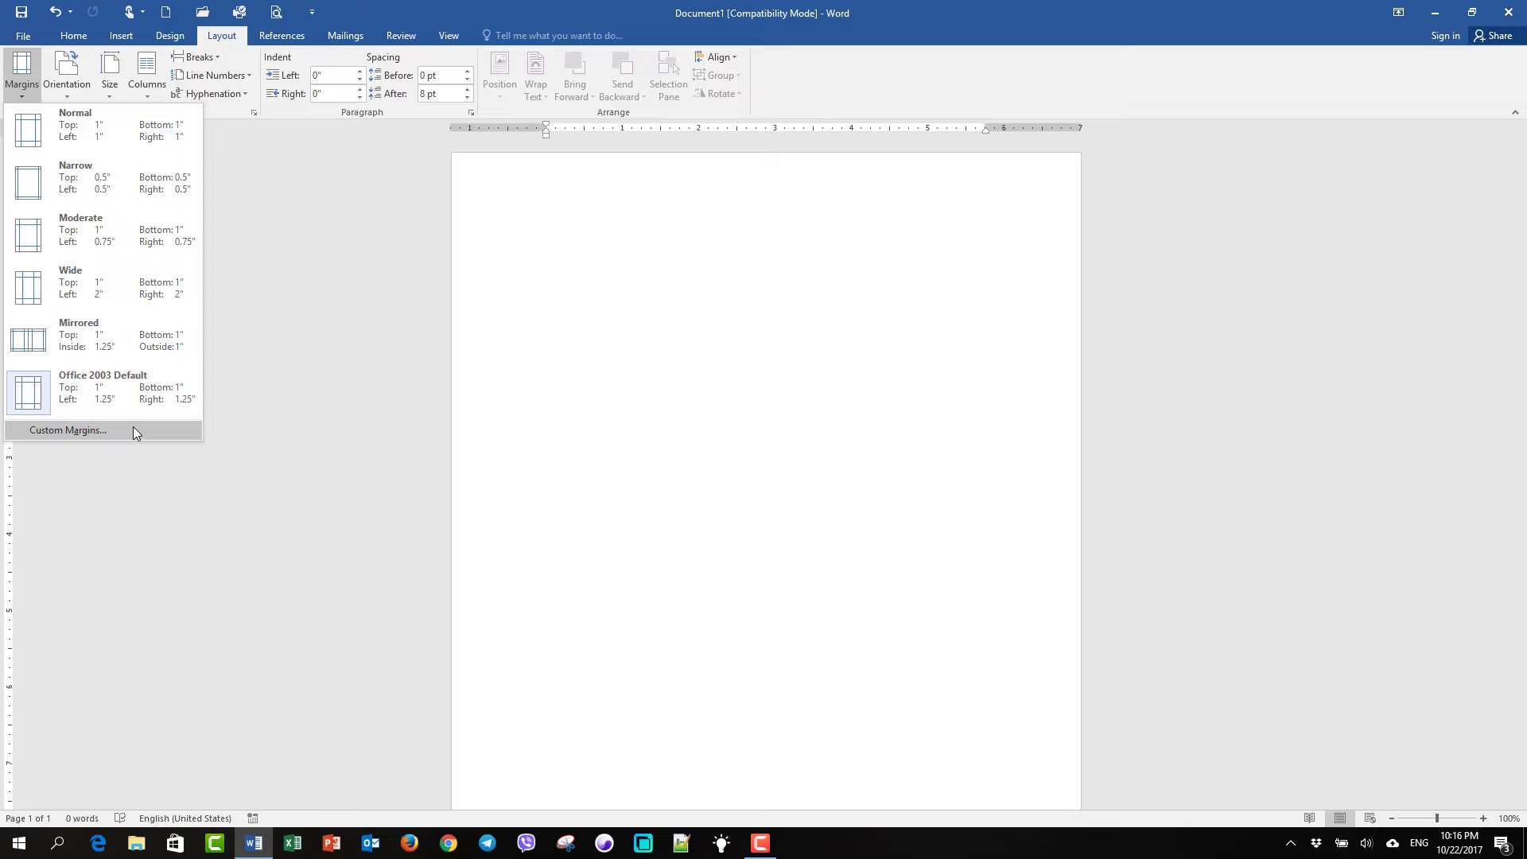
In Custom Margins, adjust the top margin spinner to 0.5".
left_click(134, 430)
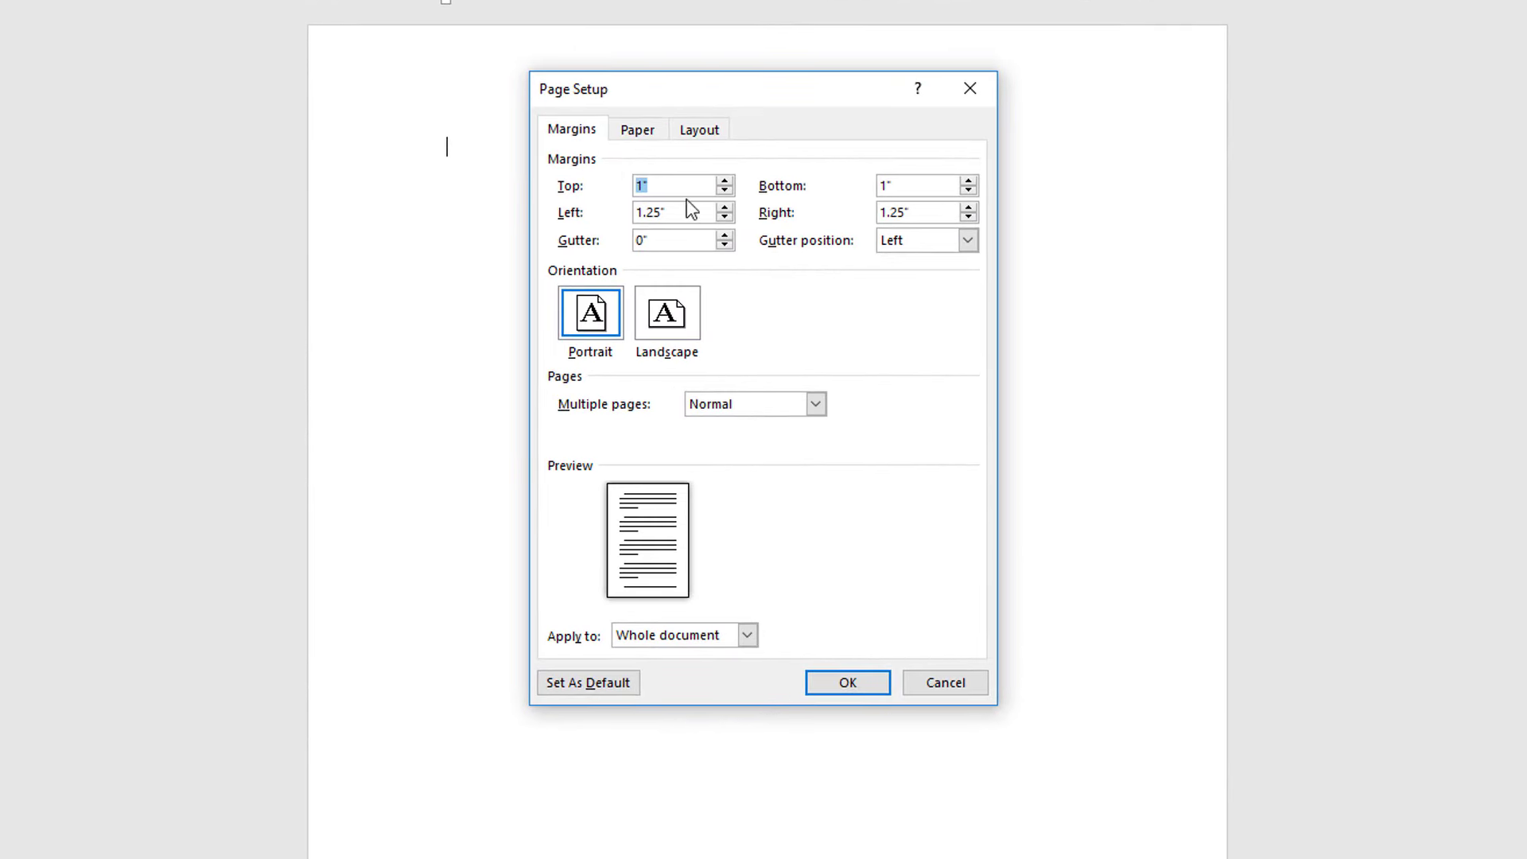
left_click(668, 185)
left_click(917, 183)
left_click(689, 212)
left_click(929, 214)
left_click(724, 190)
left_click(724, 190)
left_click(723, 189)
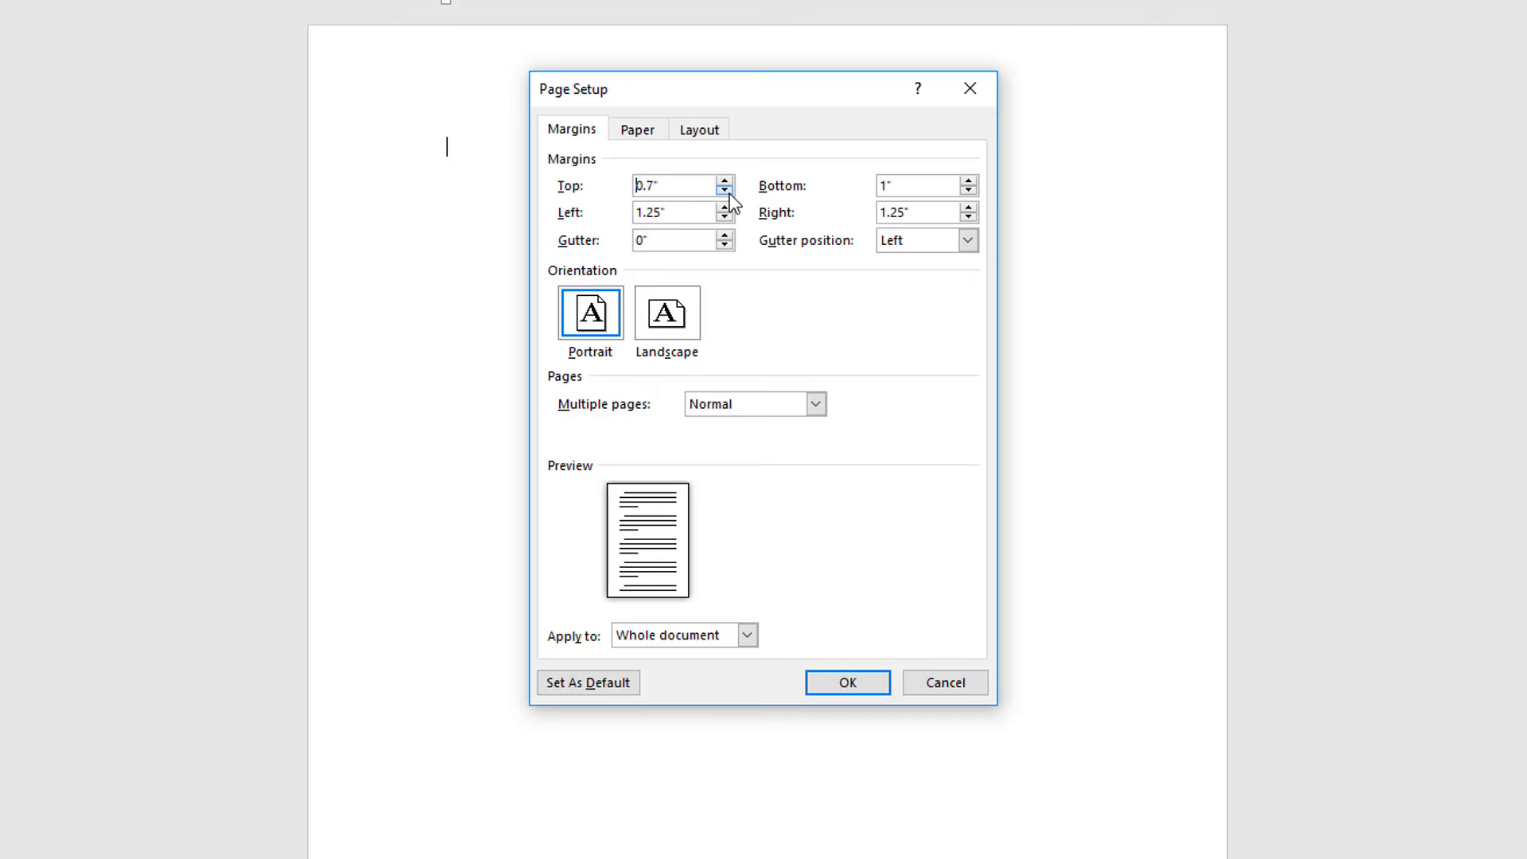
left_click(724, 182)
left_click(724, 181)
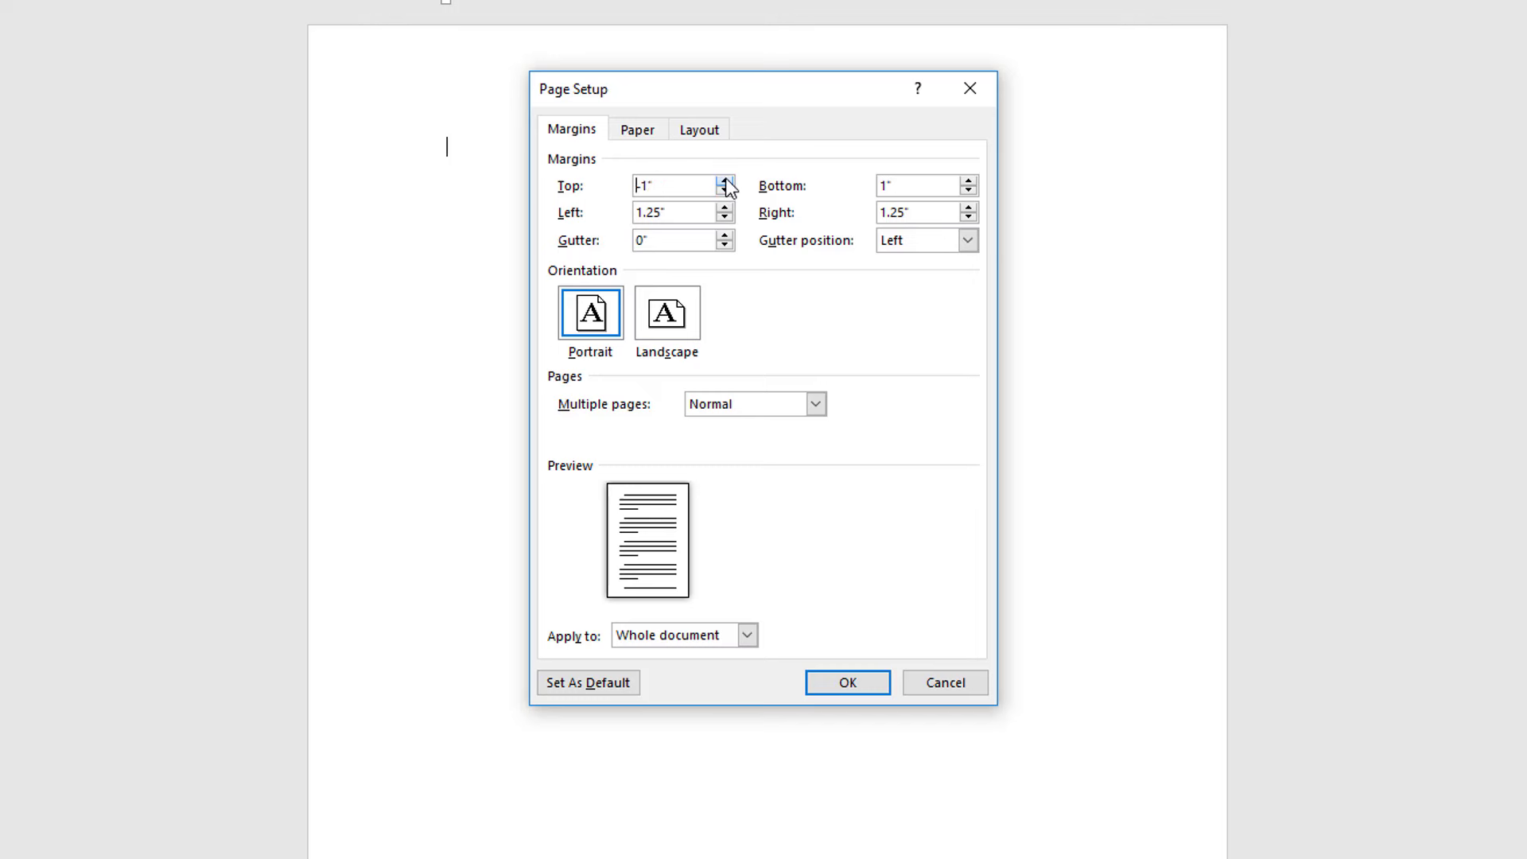
left_click(723, 181)
left_click(724, 181)
left_click(724, 181)
left_click(724, 181)
left_click(724, 182)
left_click(723, 181)
left_click(724, 181)
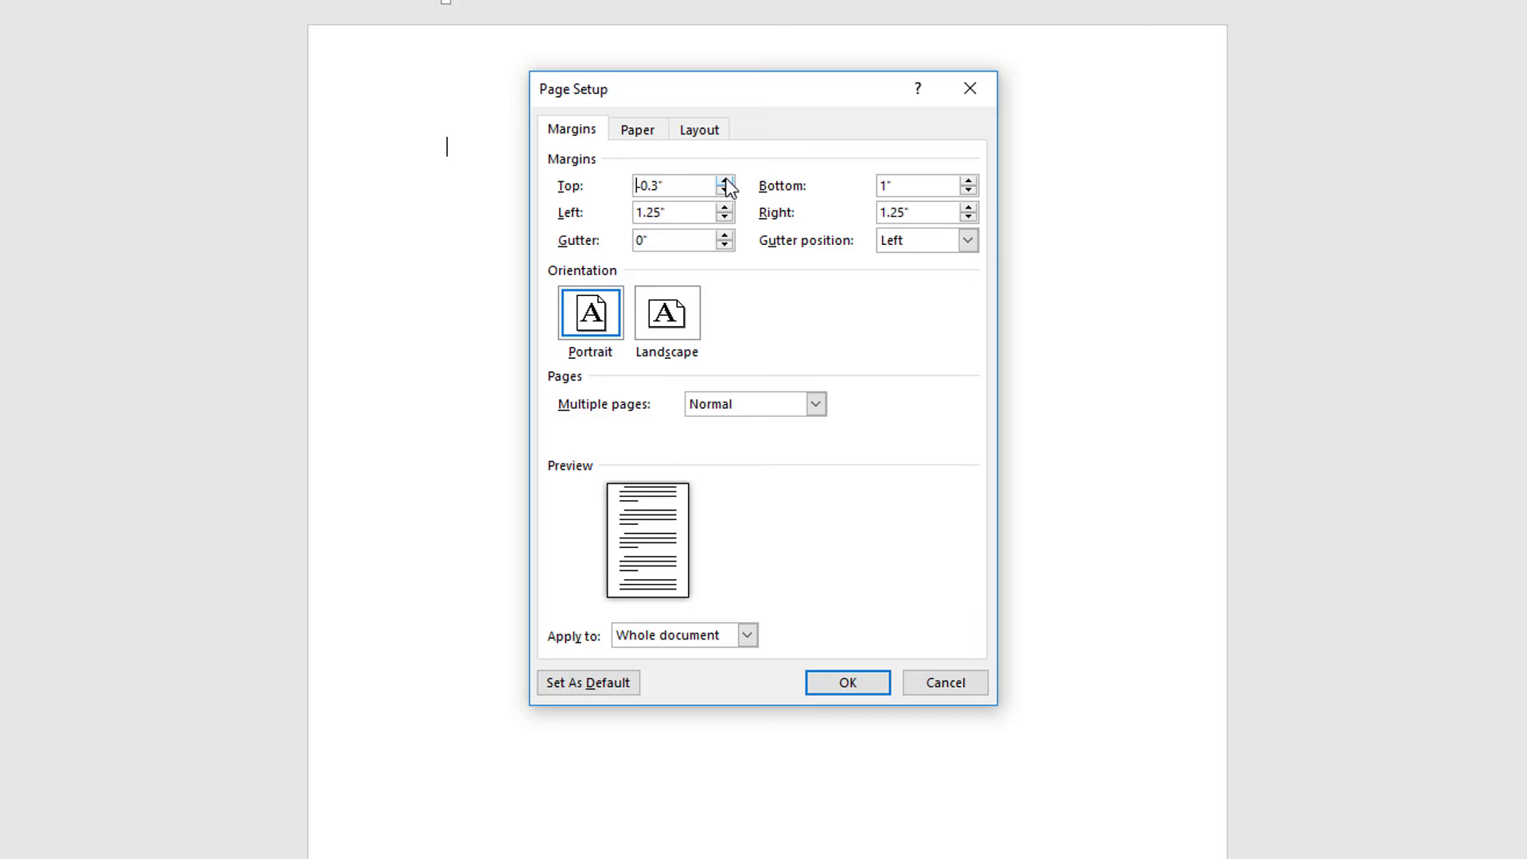
left_click(724, 182)
left_click(724, 181)
left_click(724, 181)
left_click(724, 182)
left_click(724, 182)
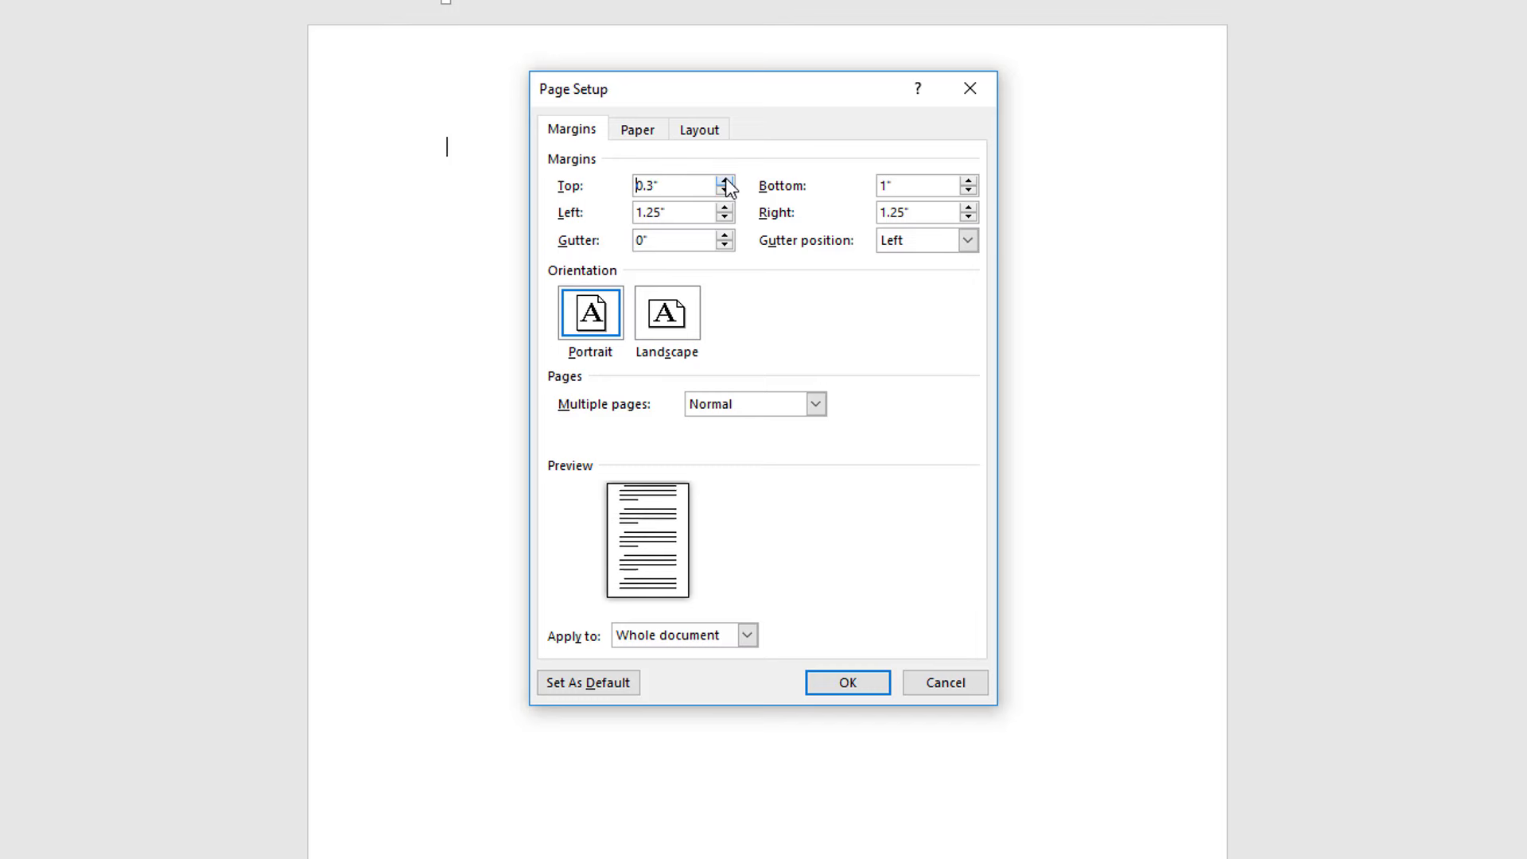
left_click(724, 181)
left_click(723, 182)
left_click(724, 181)
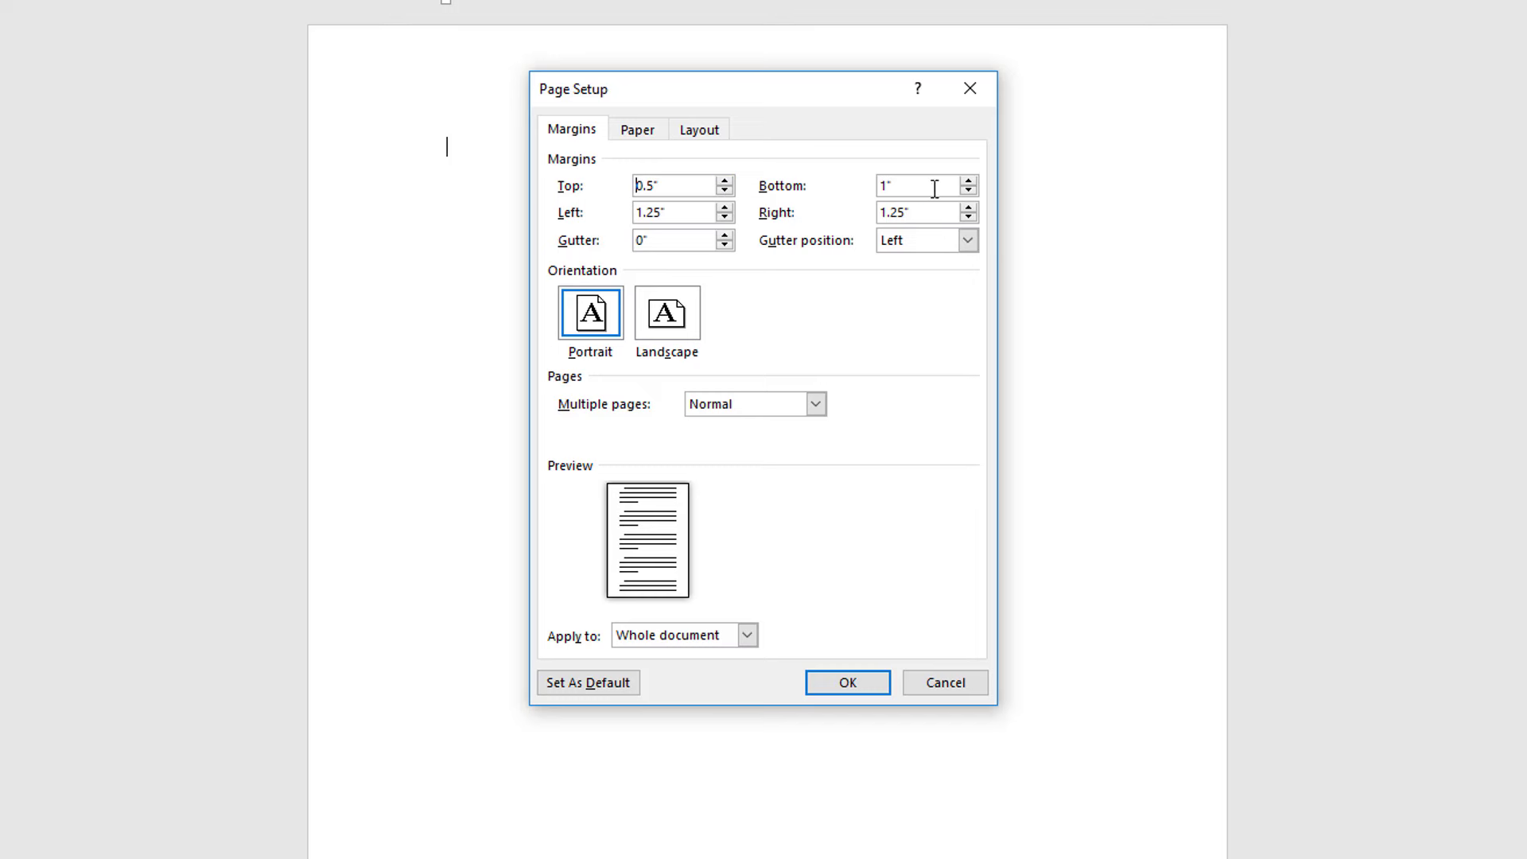
left_click(968, 190)
Set the bottom margin to 0.5" and the left and right margins to 1".
left_click(968, 191)
left_click(968, 191)
left_click(968, 191)
left_click(968, 190)
left_click(724, 217)
left_click(725, 217)
left_click(725, 217)
left_click(968, 217)
left_click(968, 217)
left_click(968, 217)
Set a 0.2" gutter, positioned on the left, and apply the margins.
left_click(725, 235)
left_click(725, 235)
left_click(967, 240)
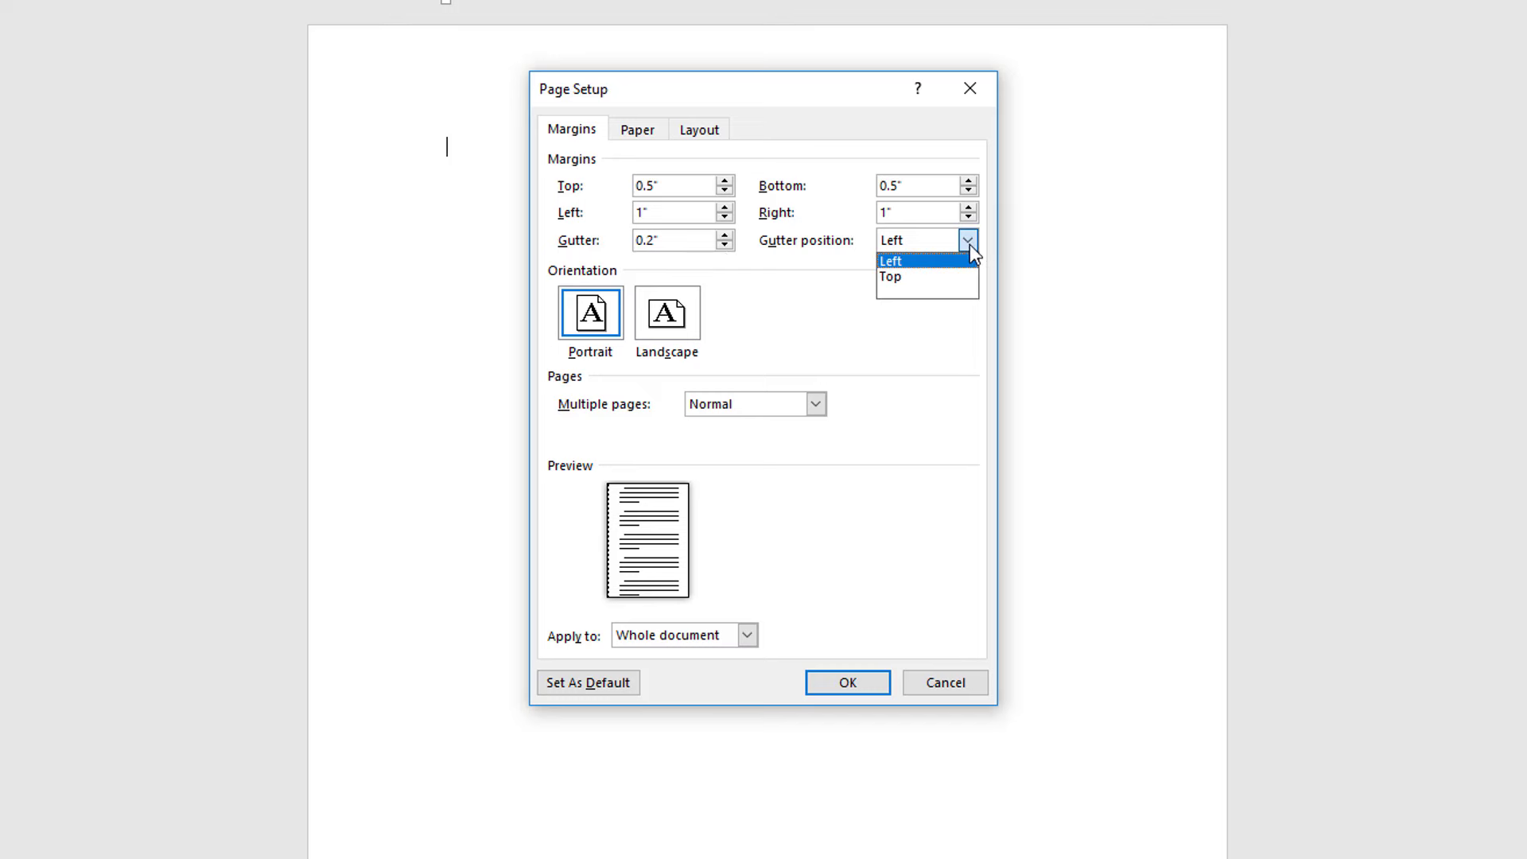
left_click(931, 277)
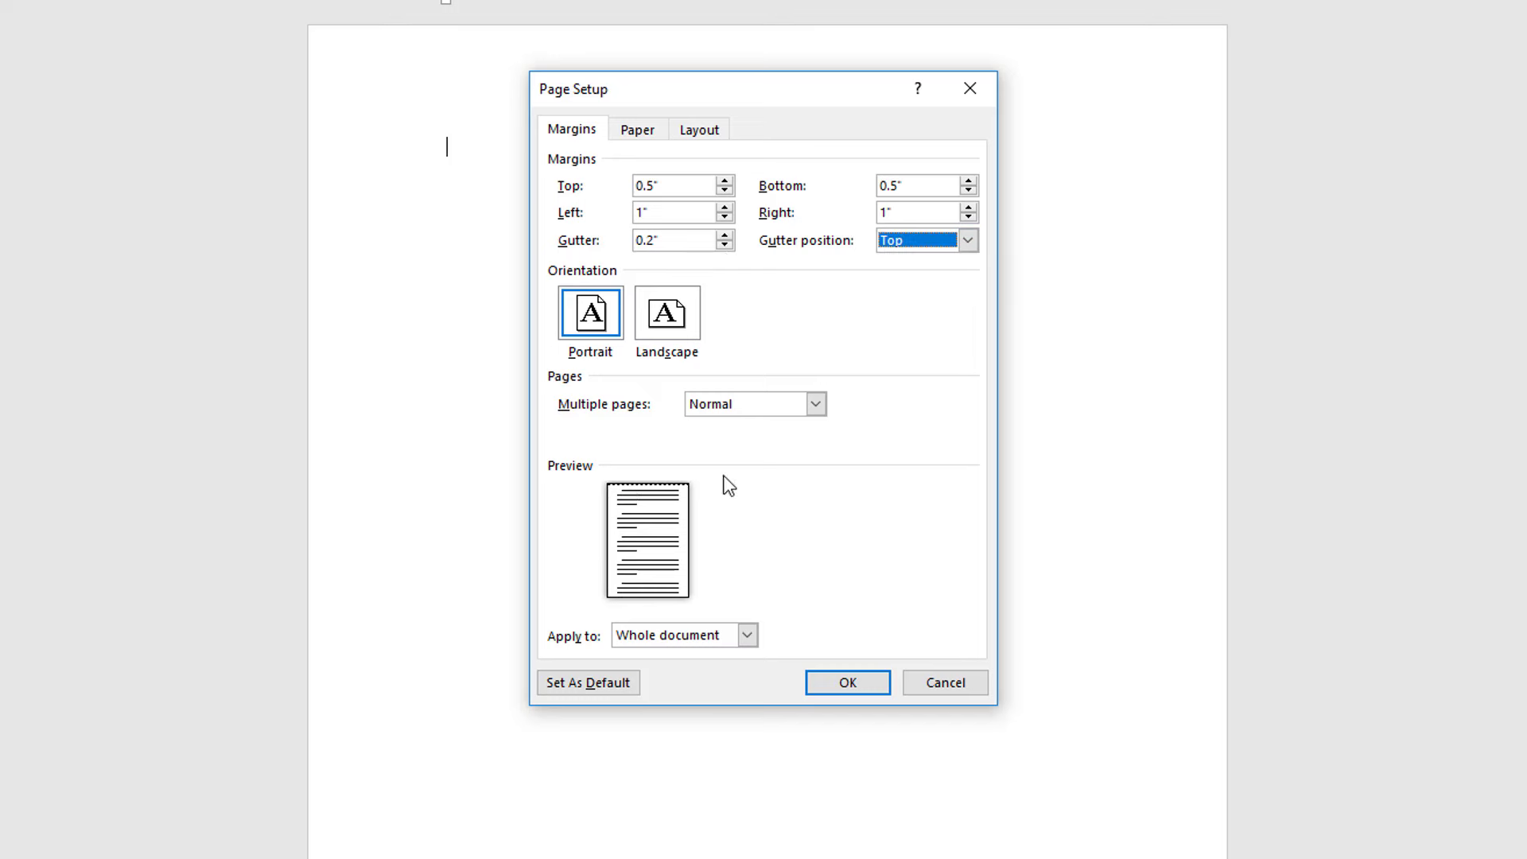
left_click(968, 241)
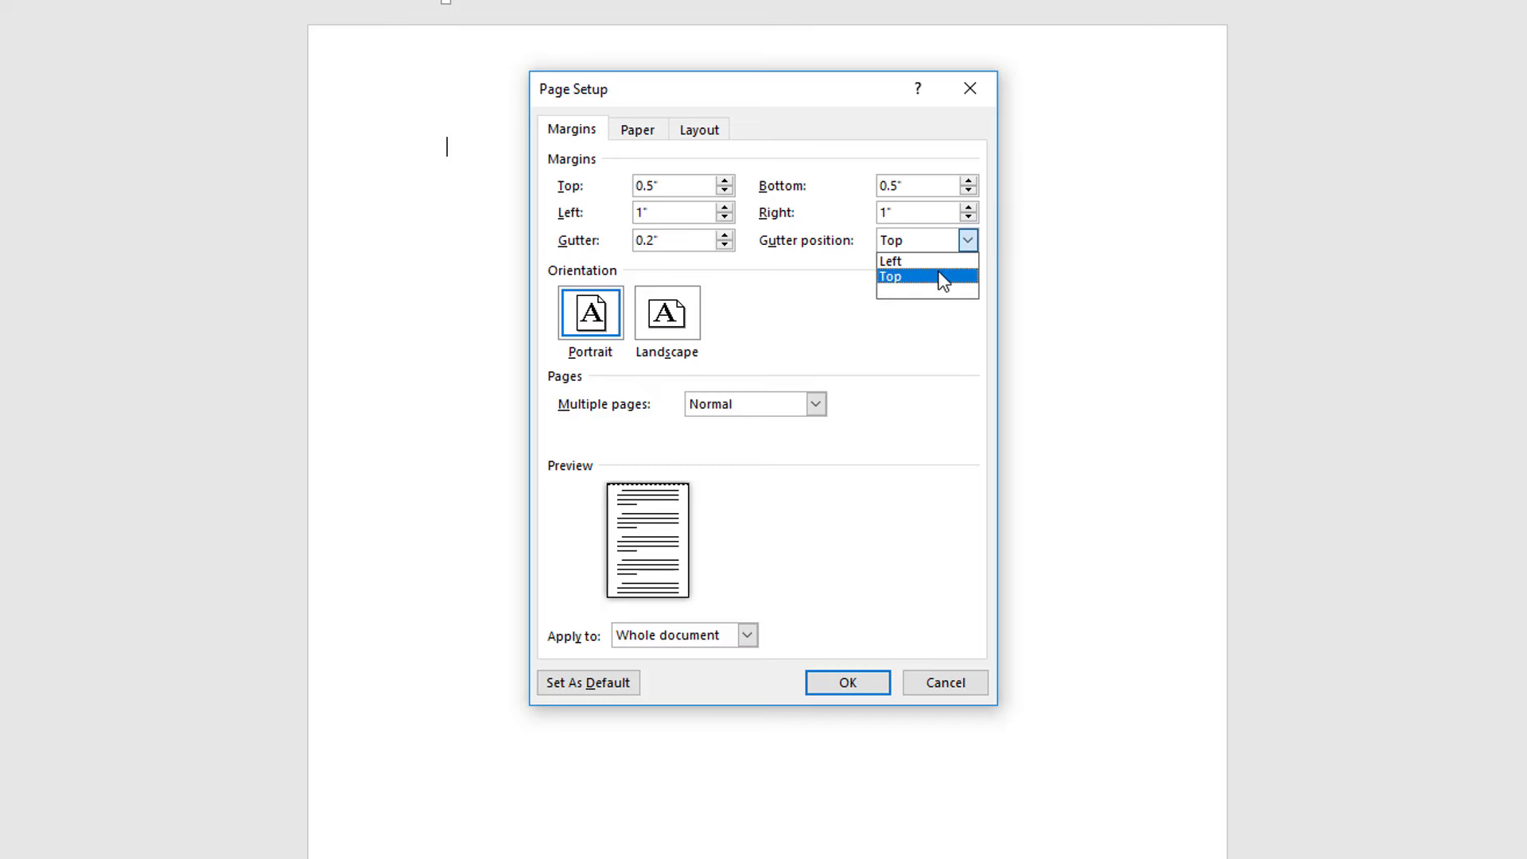
left_click(938, 261)
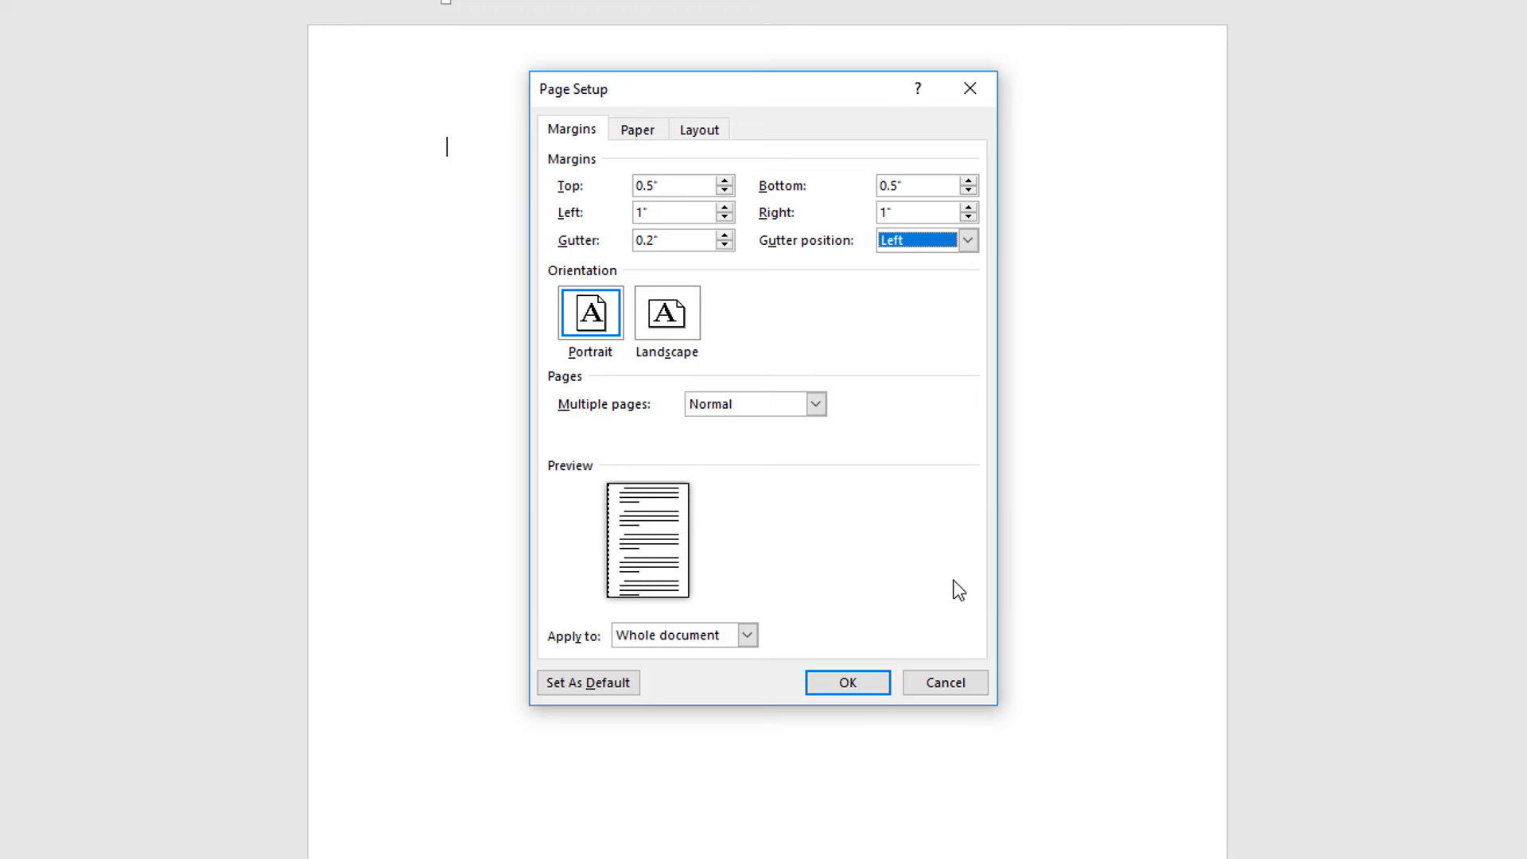
left_click(870, 687)
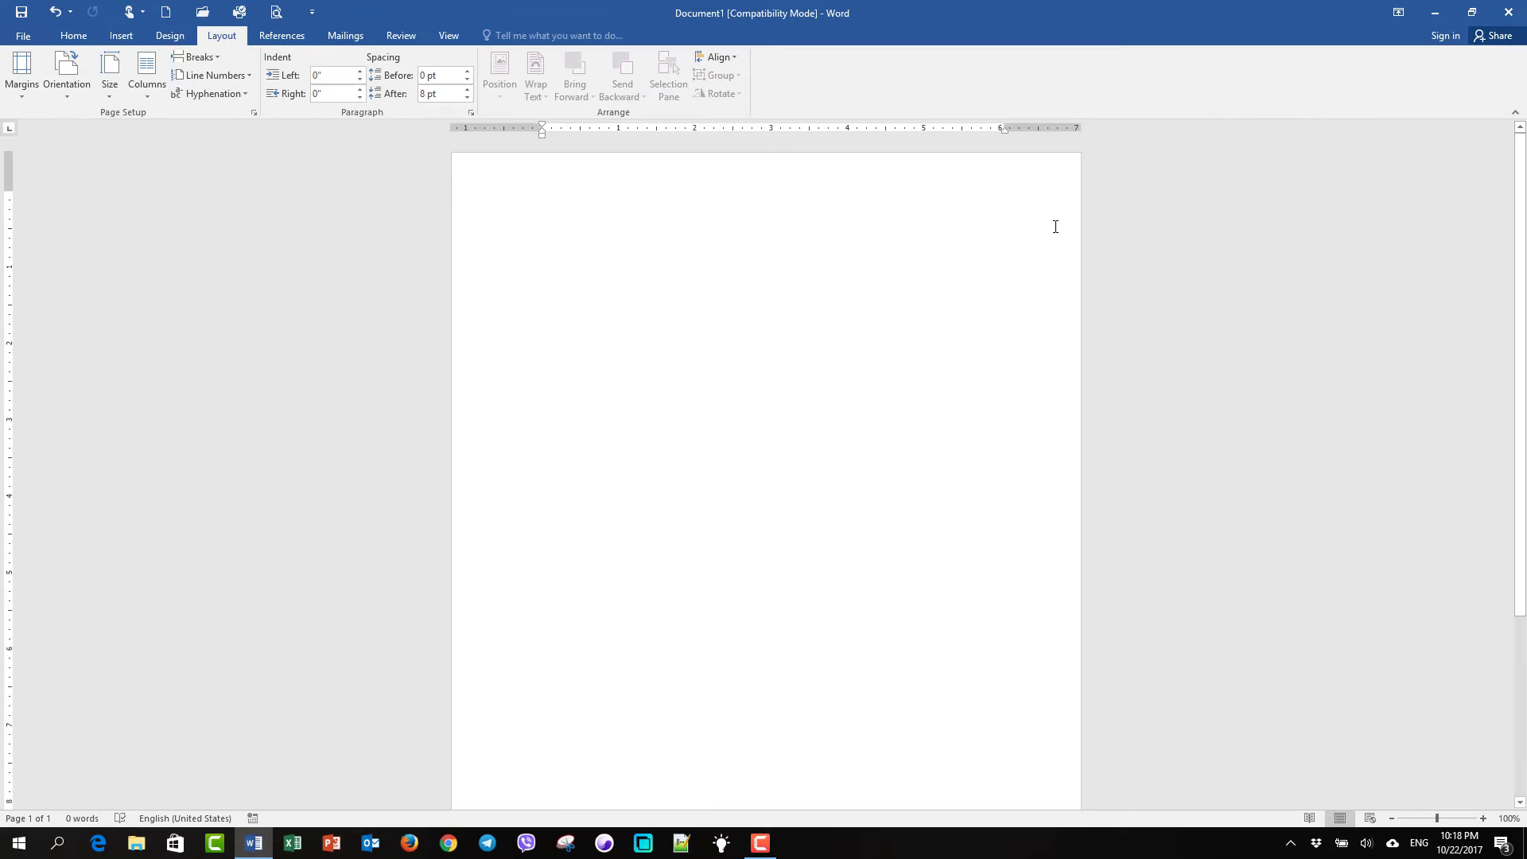
Set the paper size to A4 again.
scroll(715, 391, "down", 3)
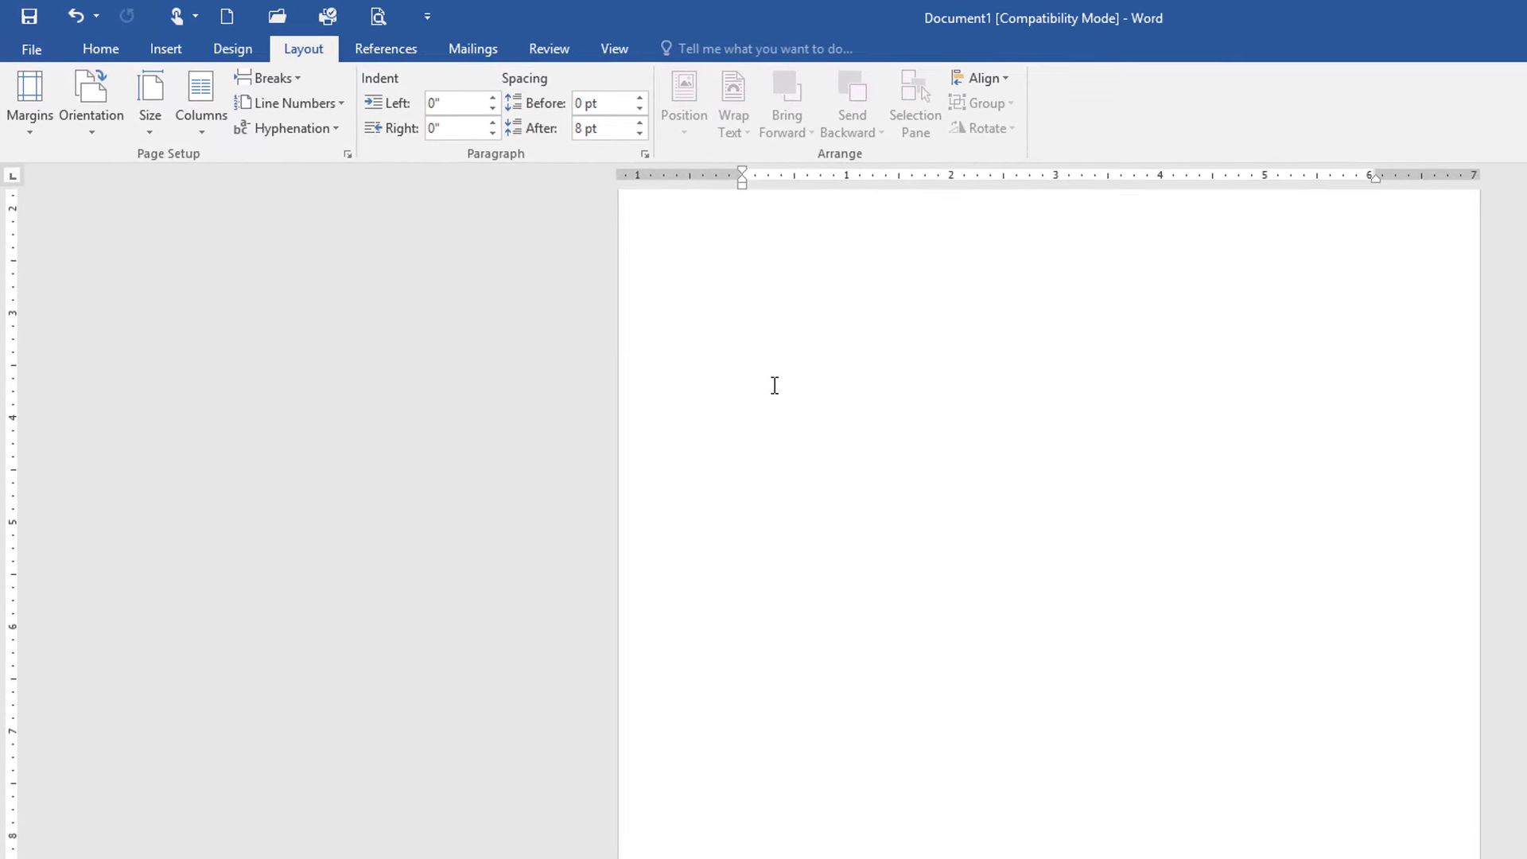
left_click(153, 126)
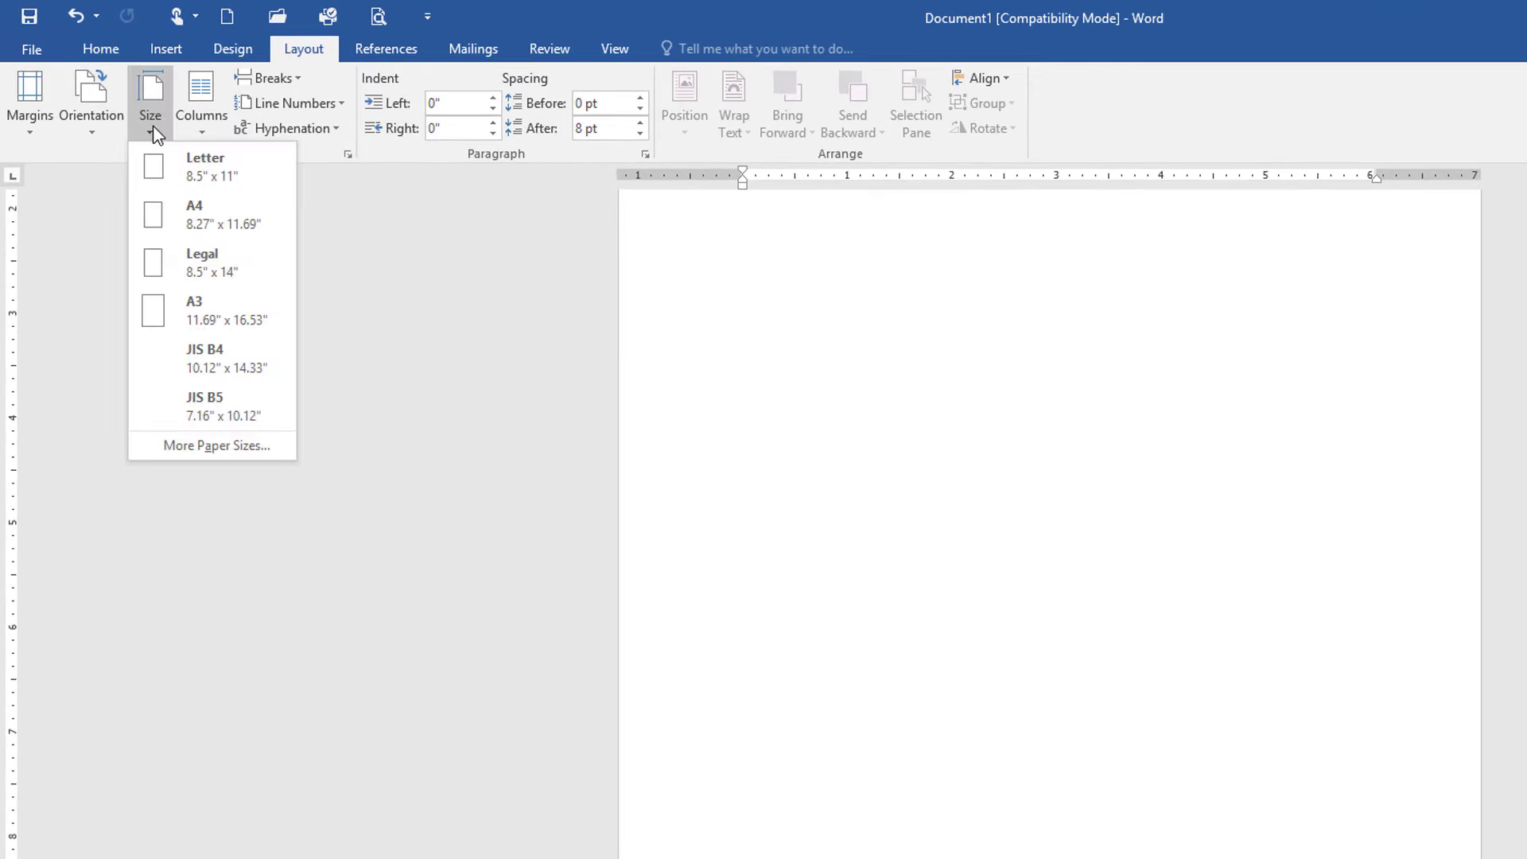
left_click(167, 216)
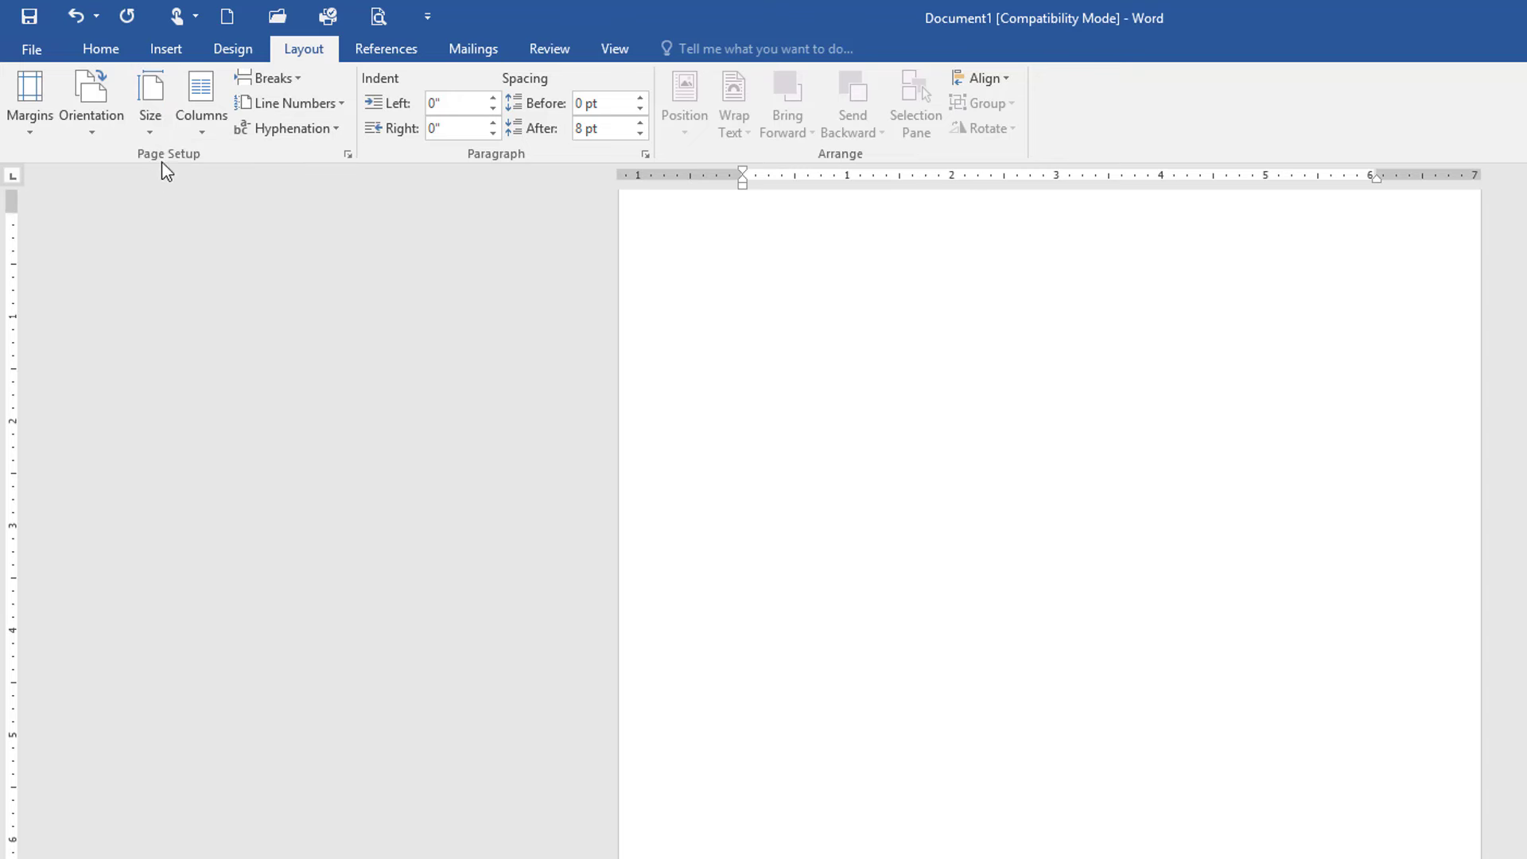
Toggle orientation to landscape and back to portrait, then check the margin presets unchanged.
left_click(99, 127)
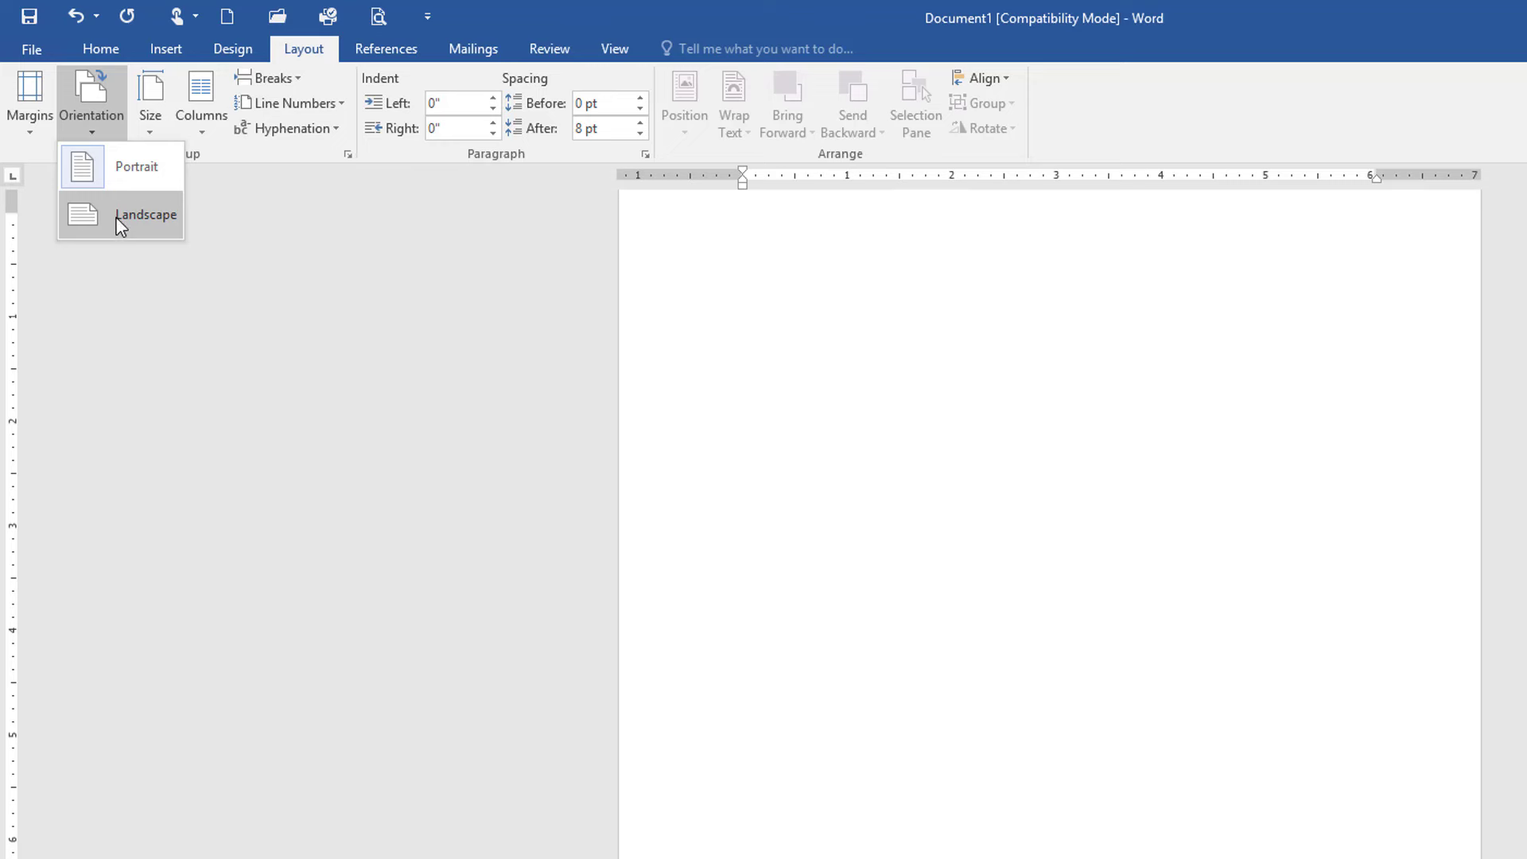
left_click(121, 226)
left_click(99, 108)
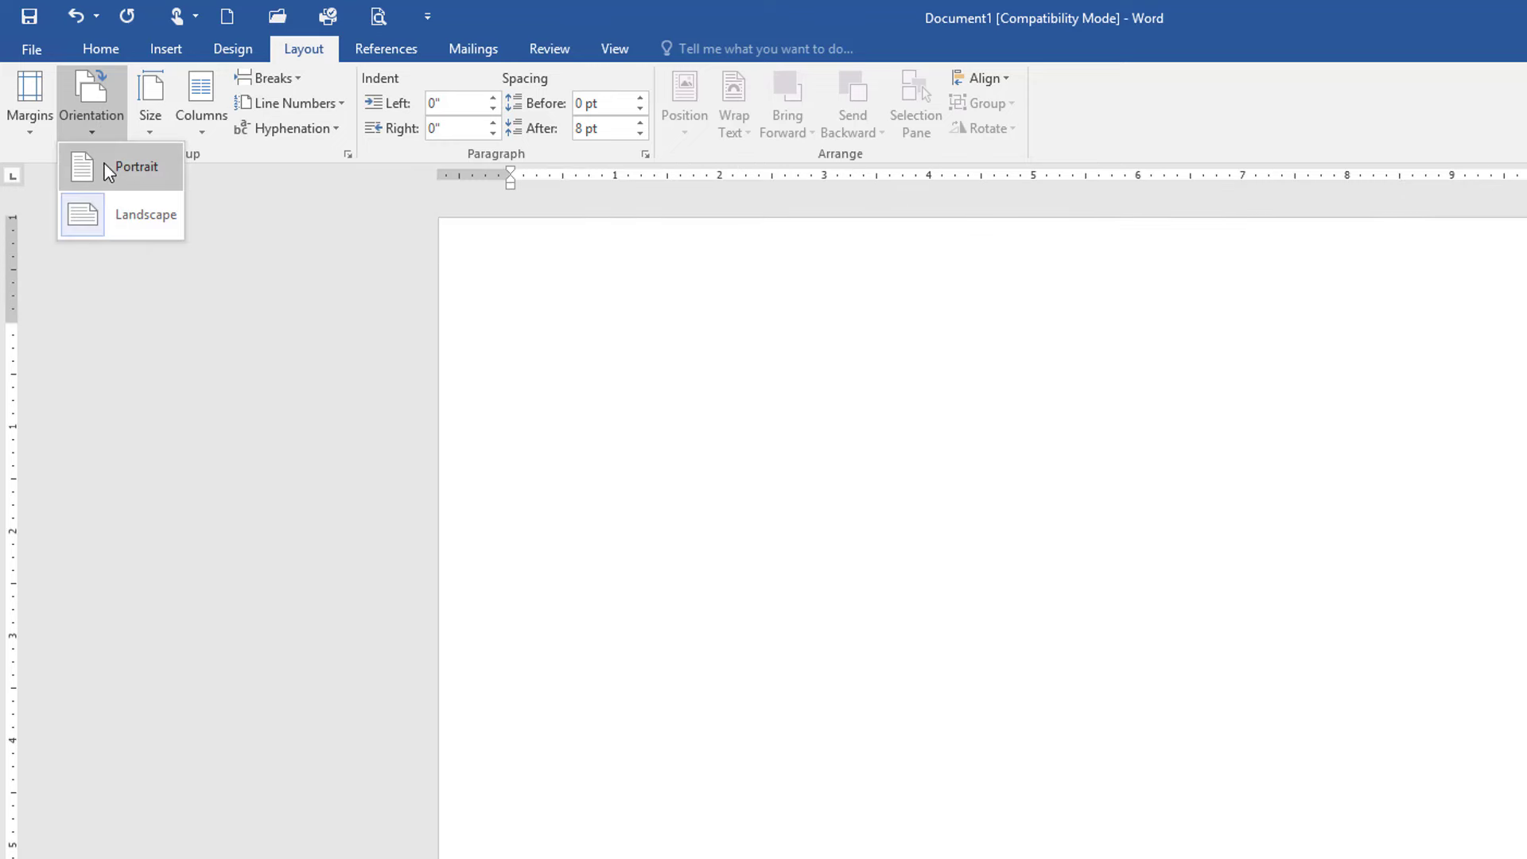
left_click(109, 171)
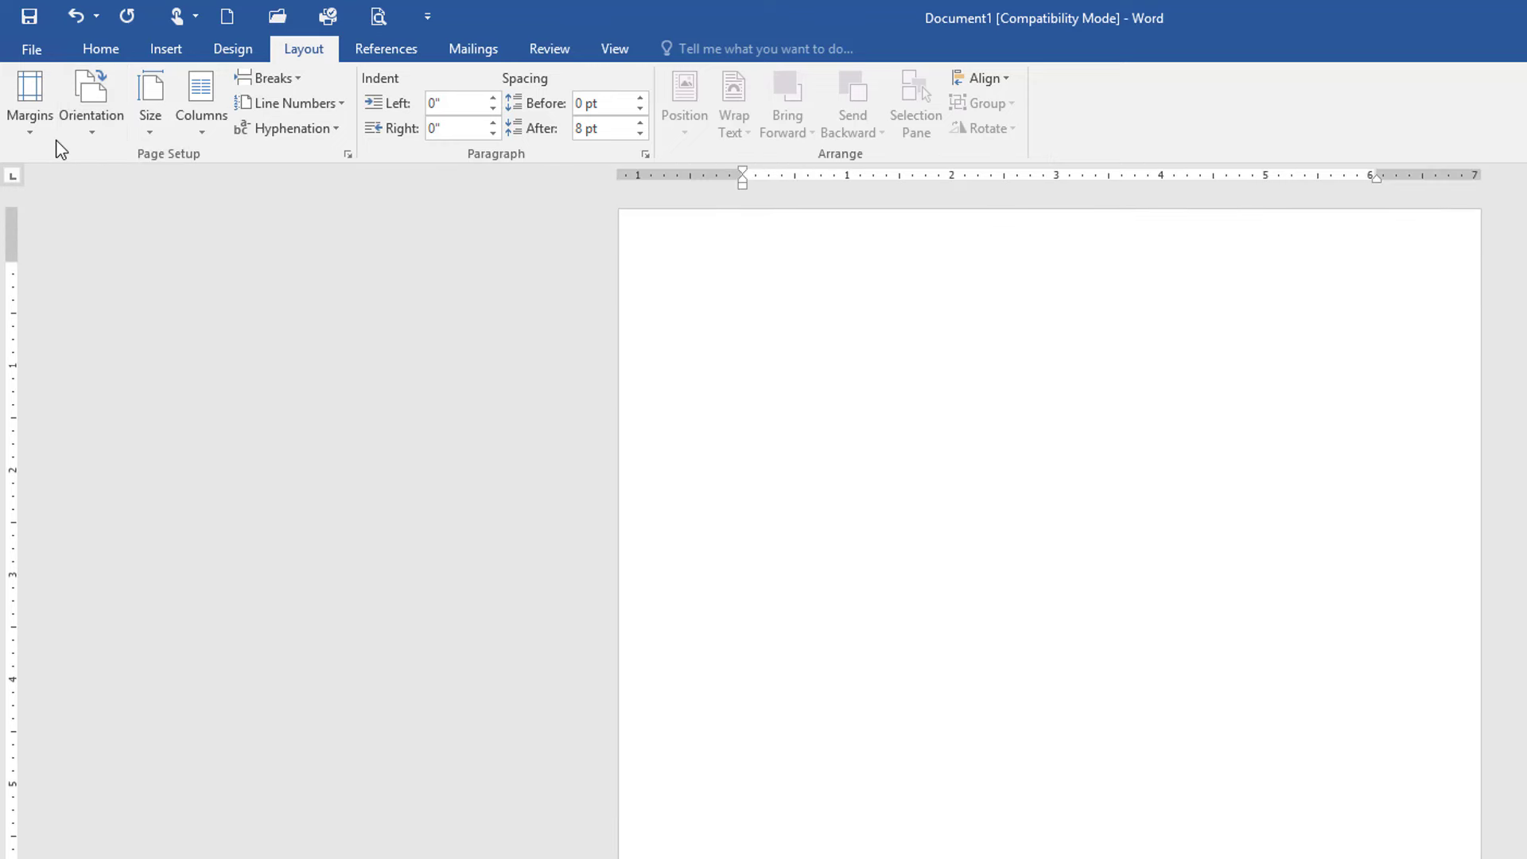
left_click(54, 137)
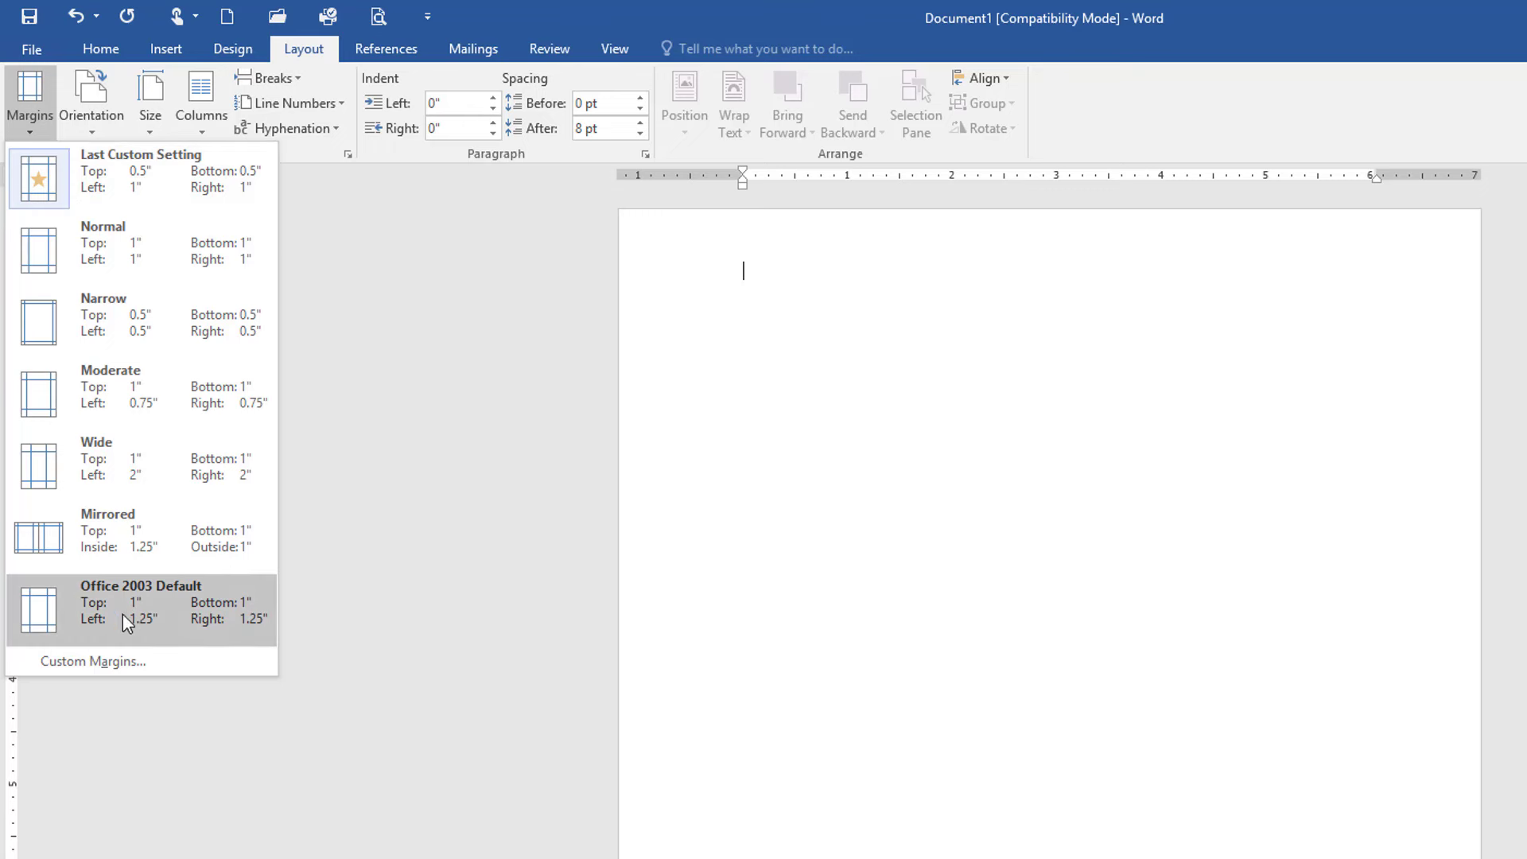
left_click(1070, 400)
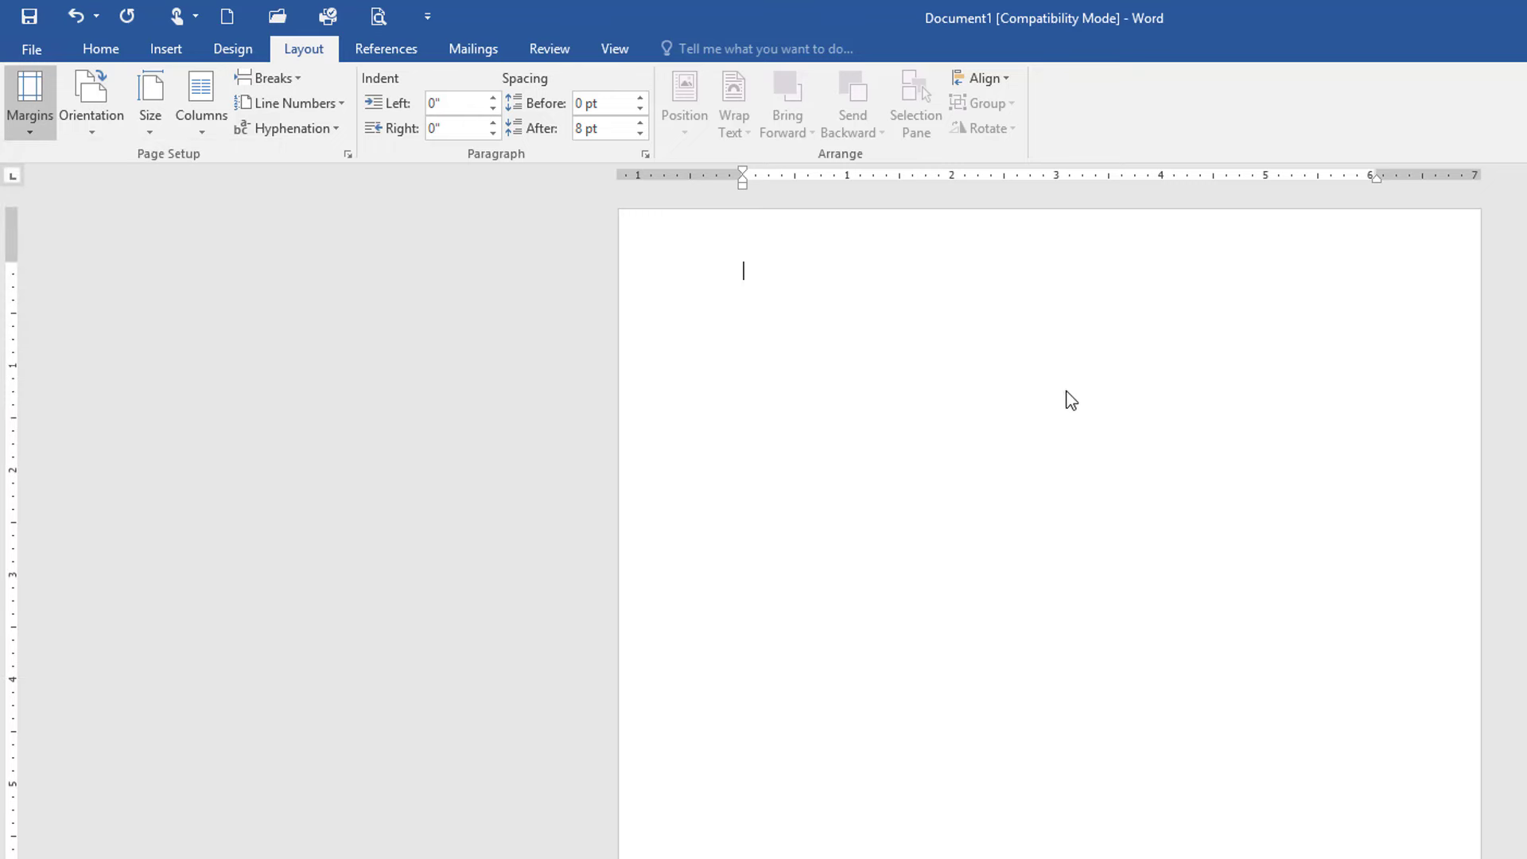